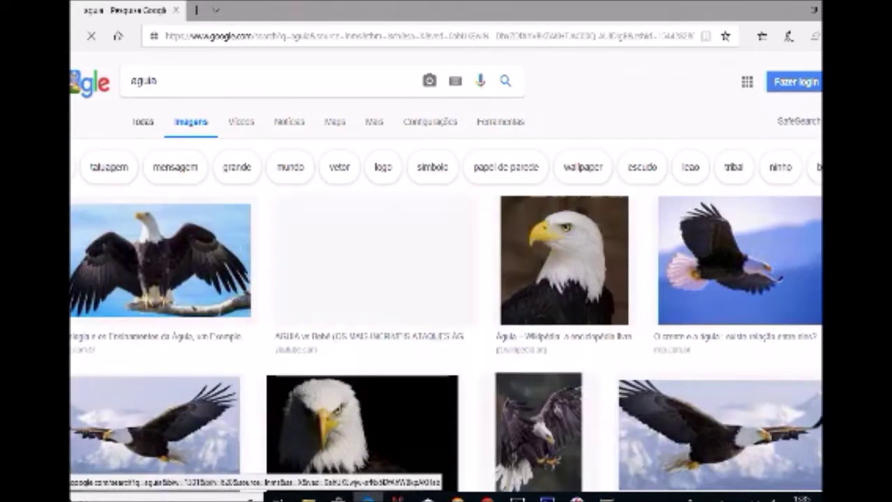
- Switch from the browser to Photoshop and compare the finished eagle painting in aguia.png with the polar bear artwork
left_click(143, 121)
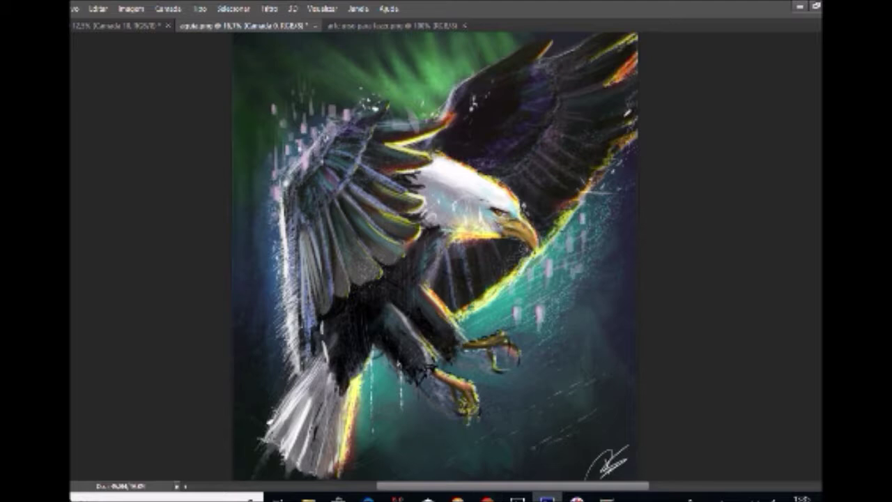
key("ctrl+Tab")
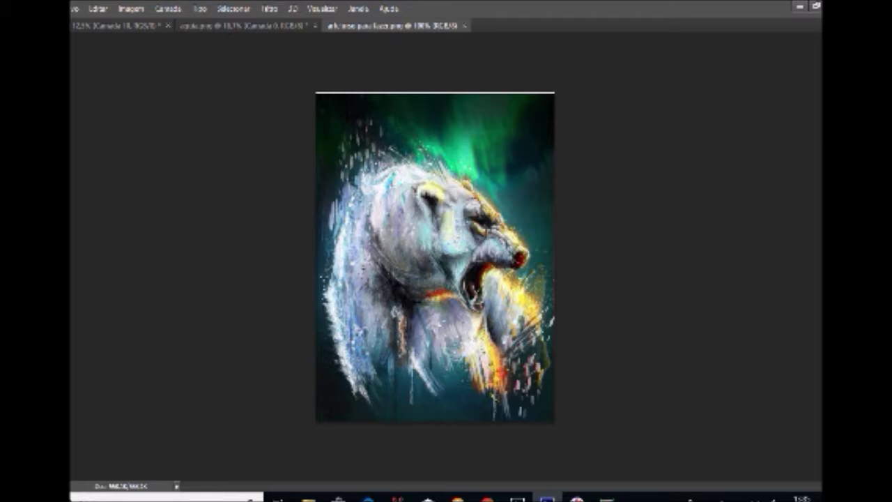
left_click(244, 25)
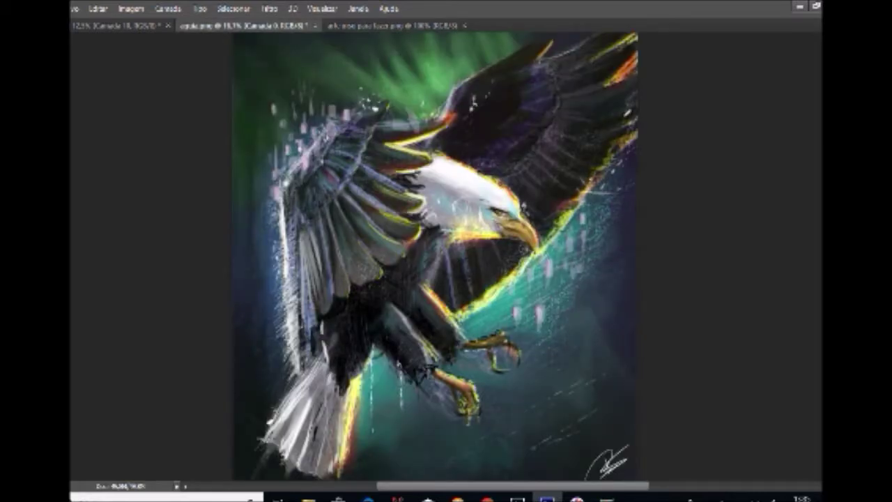
left_click(391, 25)
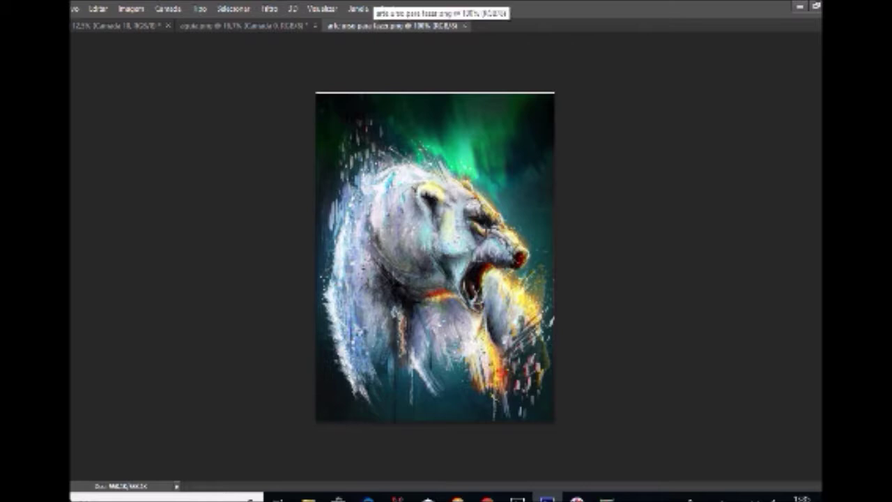
left_click(279, 25)
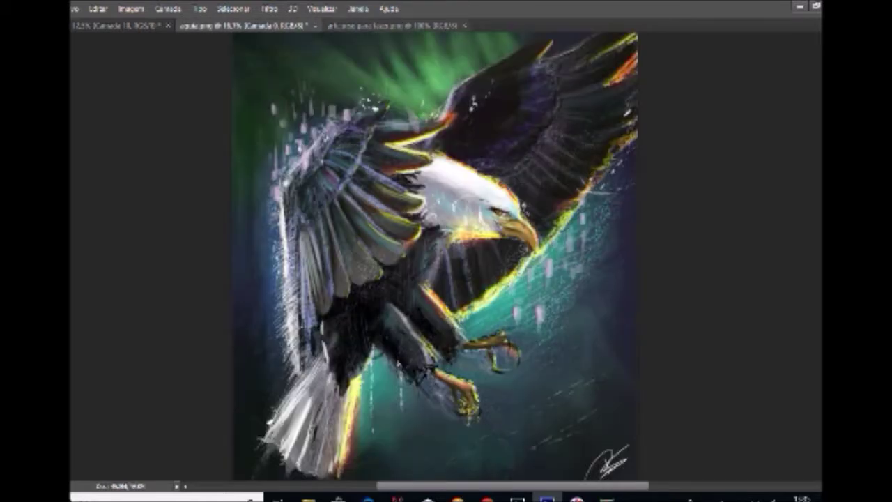
left_click(391, 25)
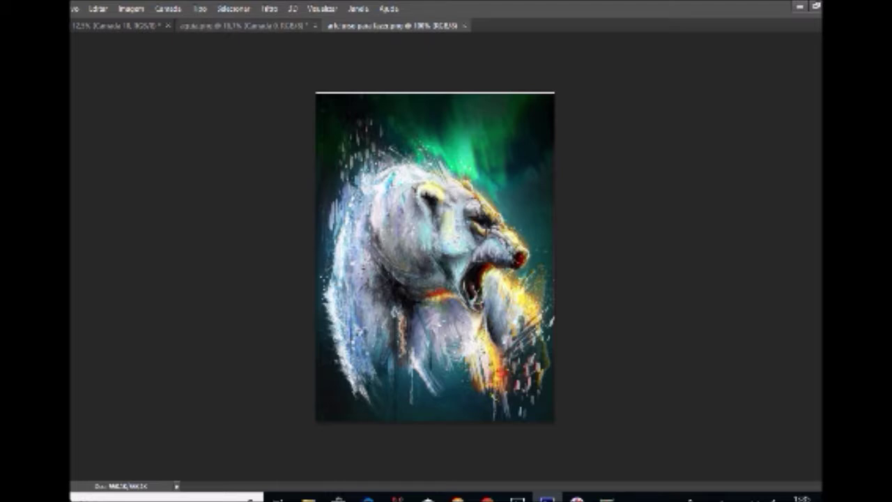
left_click(279, 25)
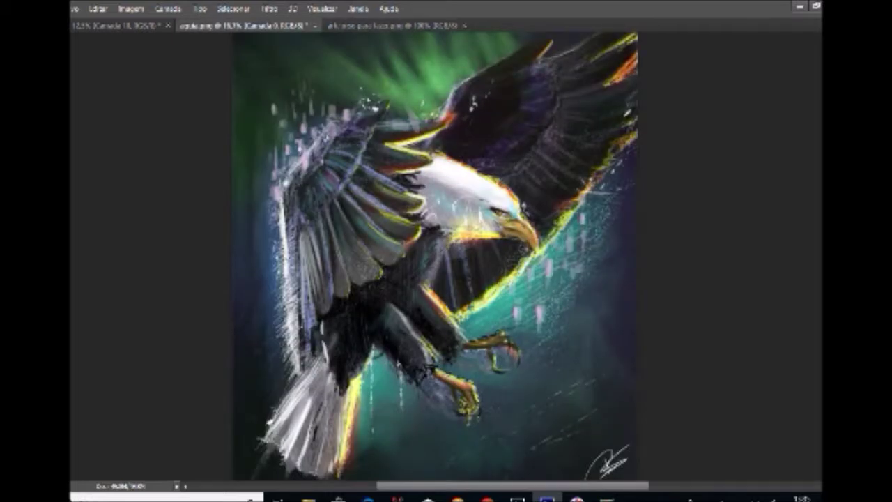
key("ctrl+Tab")
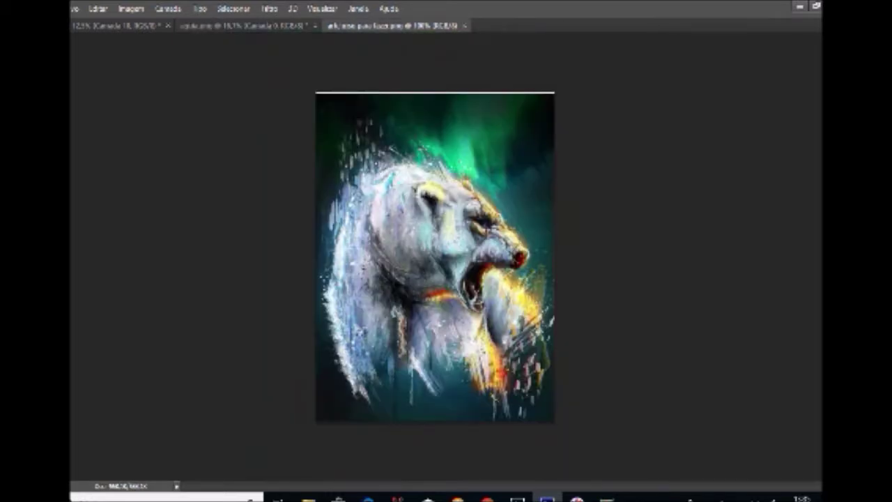
key("ctrl+shift+Tab")
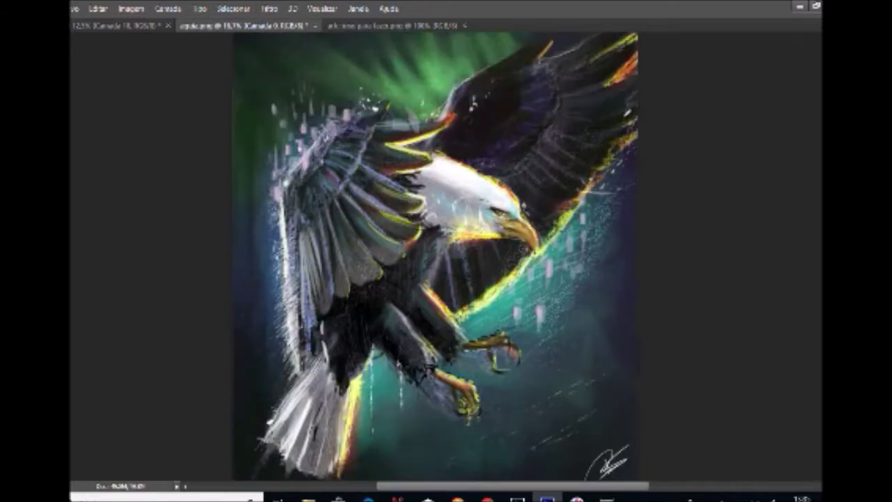
key("ctrl+Tab")
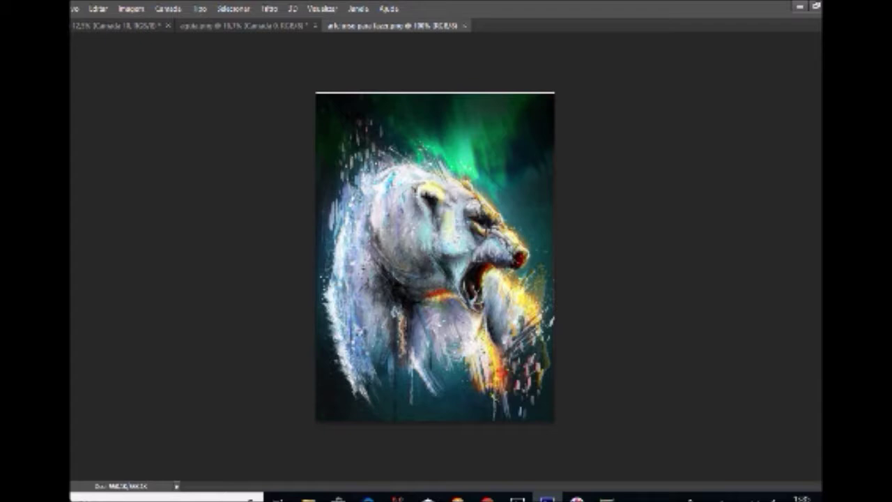
left_click(255, 26)
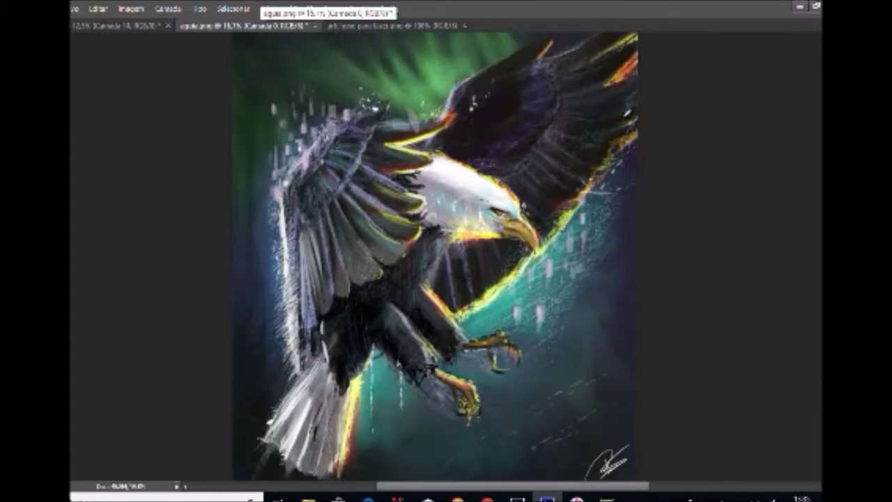
key("ctrl+Tab")
key("ctrl+shift+Tab")
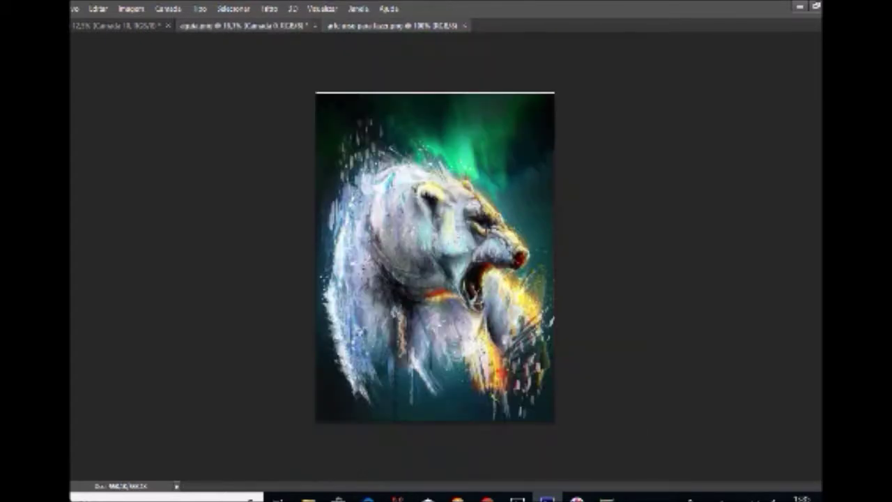
key("ctrl+Tab")
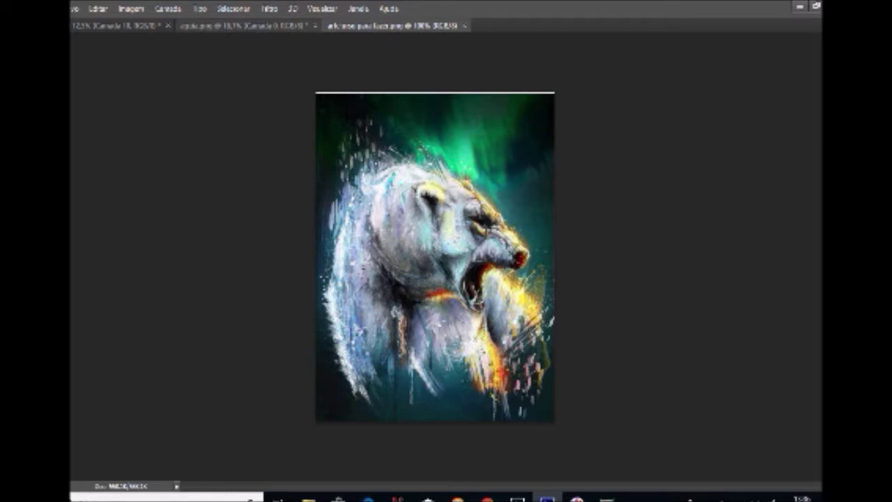
left_click(244, 25)
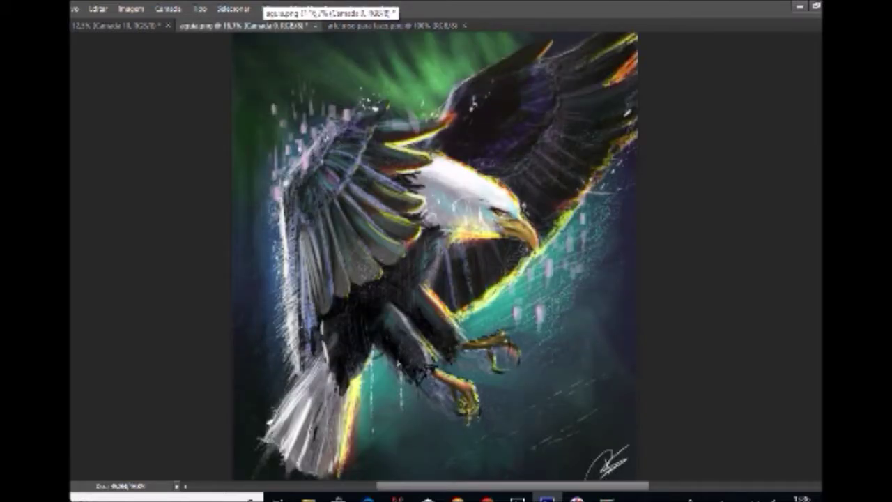
left_click(394, 25)
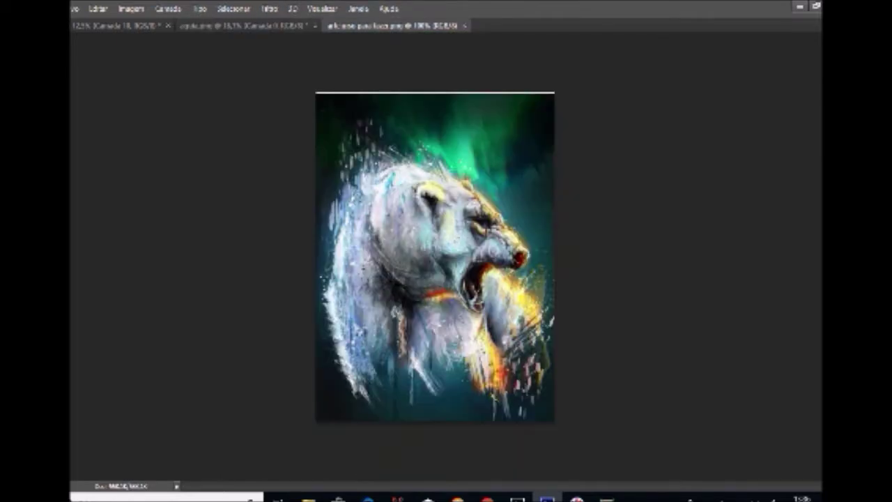
left_click(244, 25)
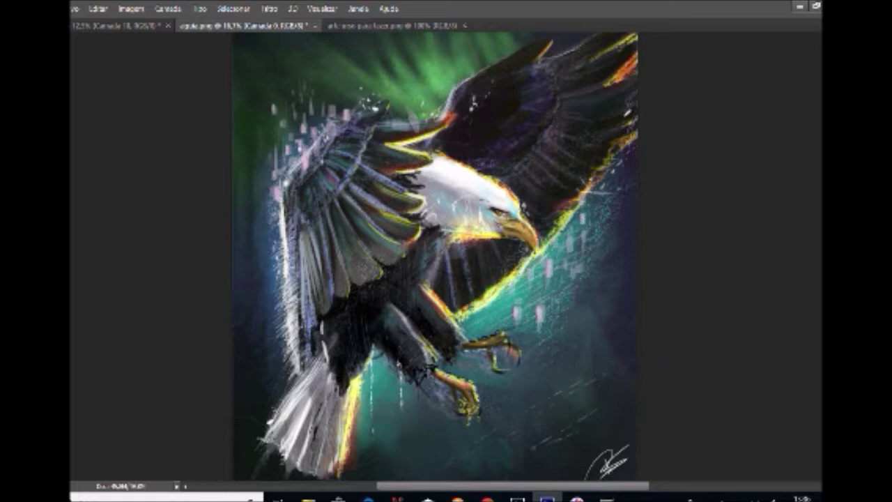
left_click(394, 25)
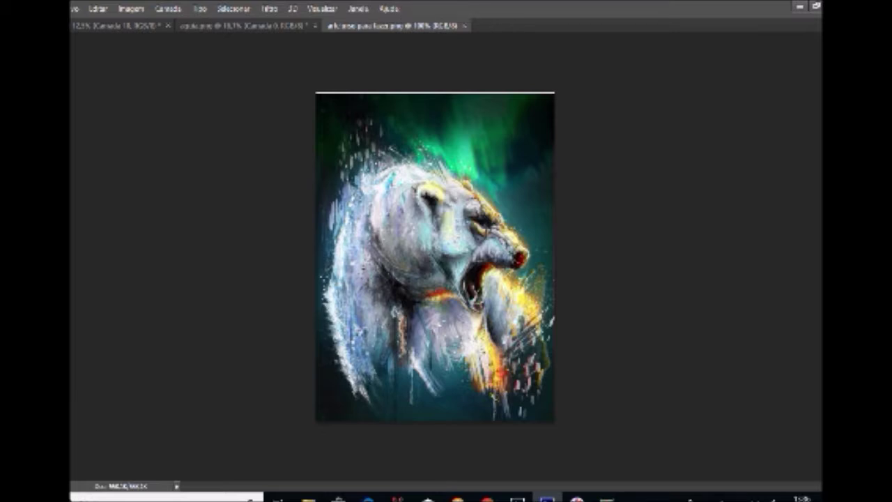
left_click(248, 25)
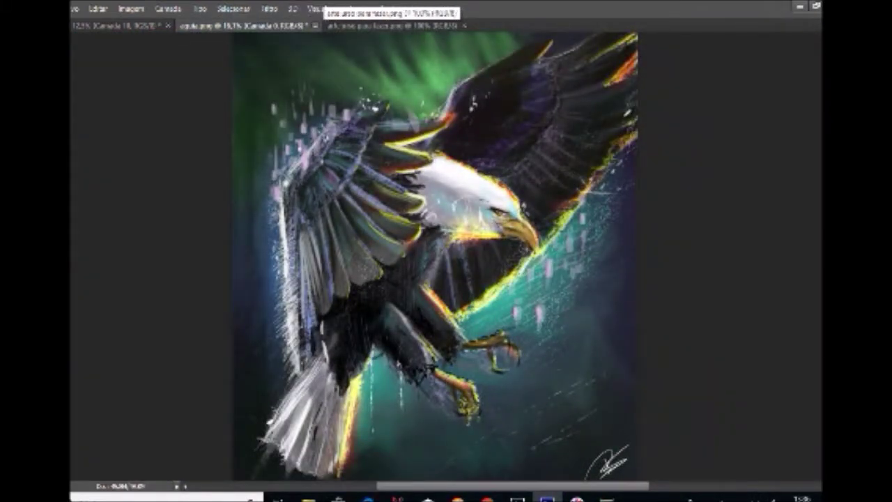
left_click(394, 25)
left_click(247, 26)
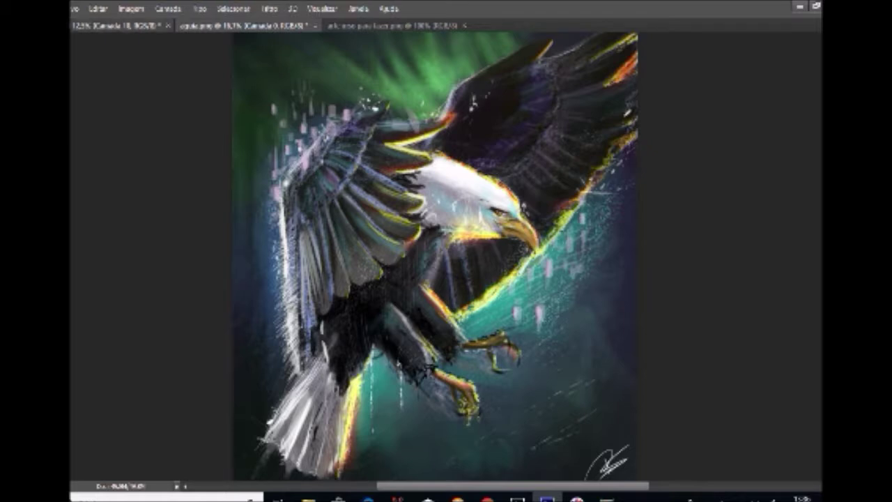
- Open the layered eagle document, restore the hidden panels, and bring its lowest layers into view
left_click(132, 25)
key("Tab")
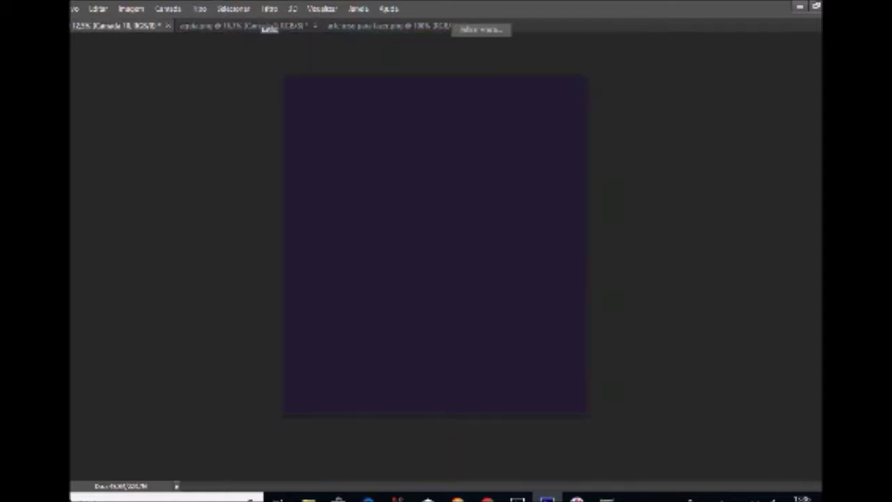
key("Tab")
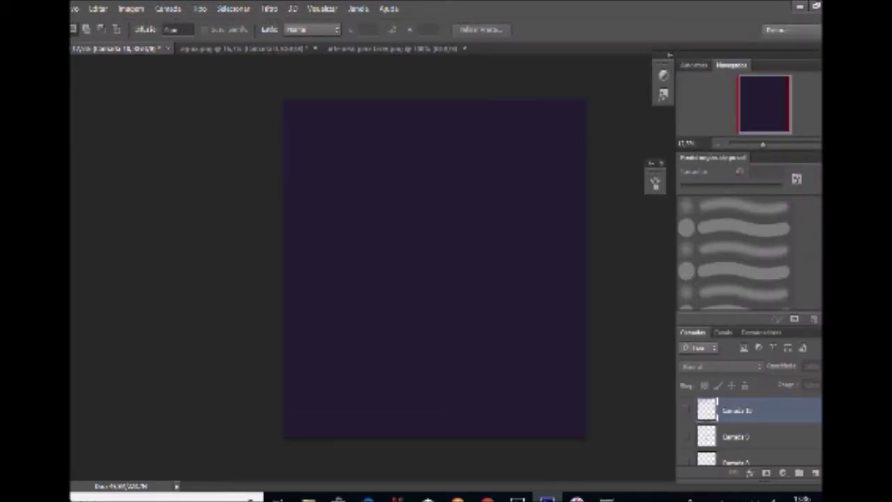
scroll(749, 429, "down", 5)
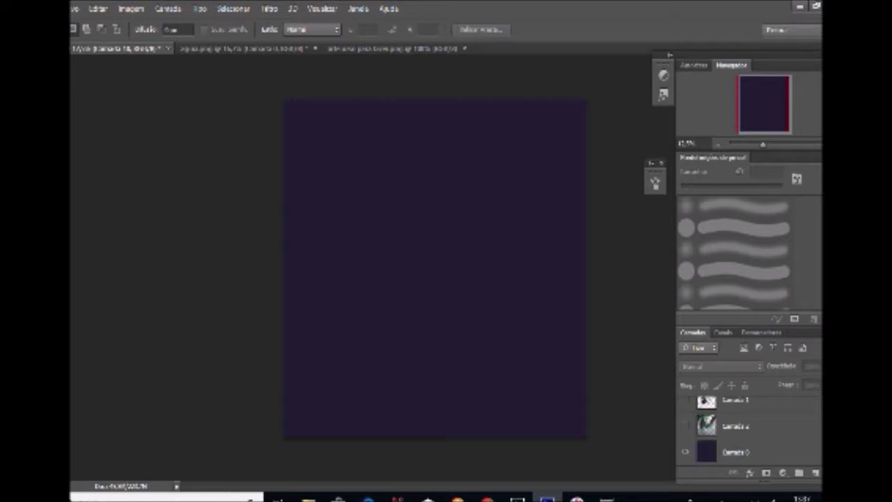
- Review the polar bear artwork and the finished eagle again, and return to the layered eagle document
left_click(393, 48)
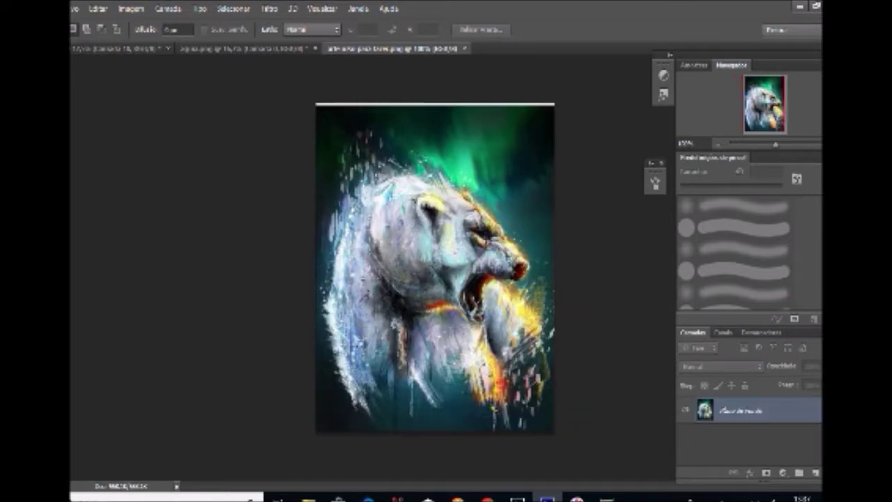
key("ctrl+shift+Tab")
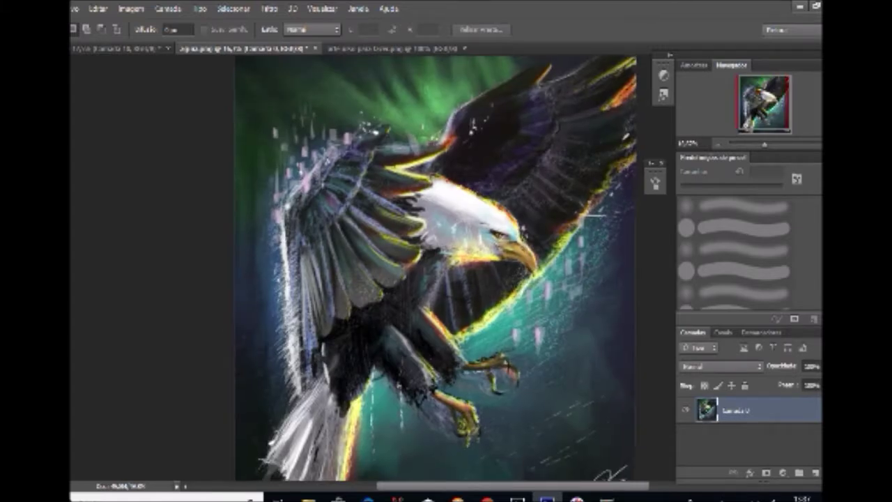
key("ctrl+minus")
key("ctrl+shift+Tab")
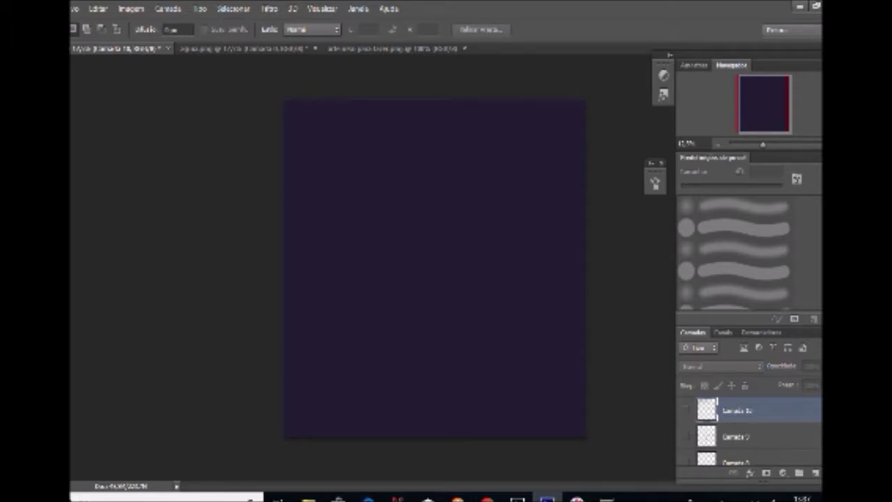
- Make the Camada 2 colour layer visible above the dark purple base and compare it with the polar bear artwork
scroll(749, 430, "down", 5)
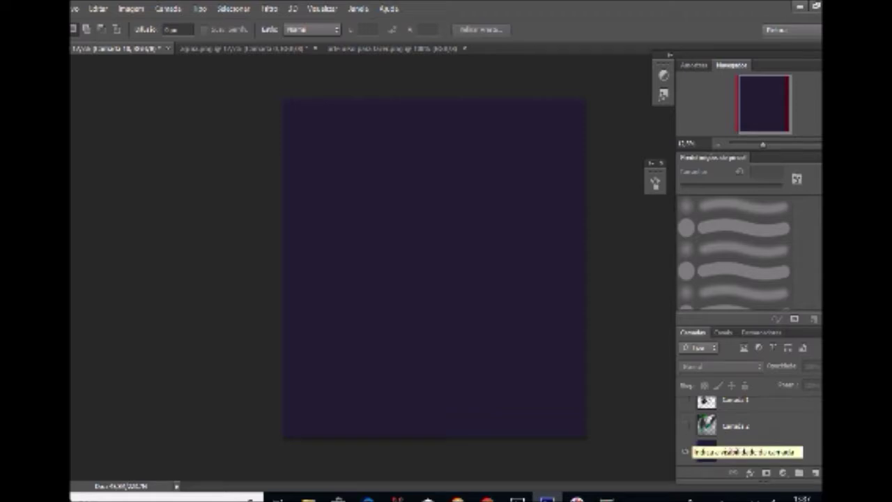
left_click(686, 426)
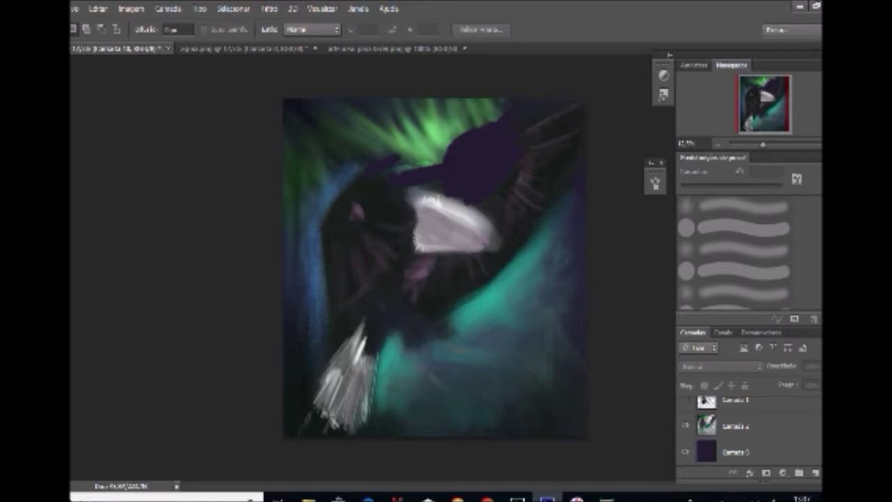
left_click(394, 48)
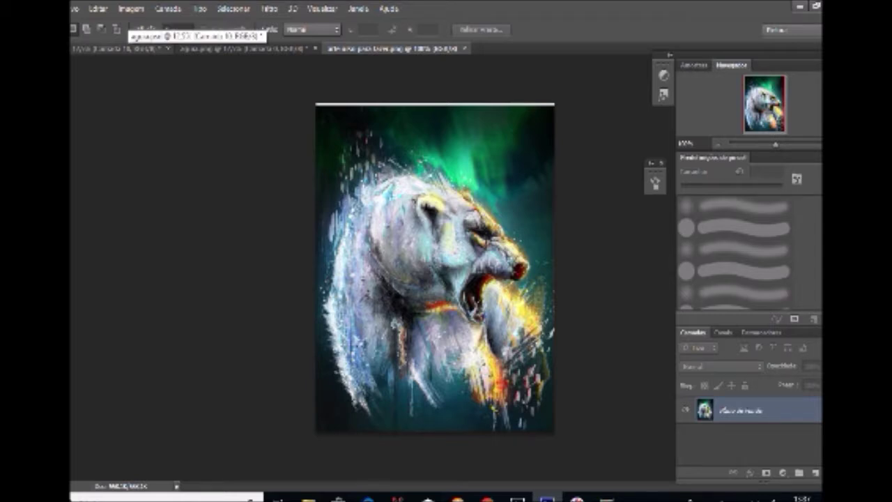
left_click(115, 48)
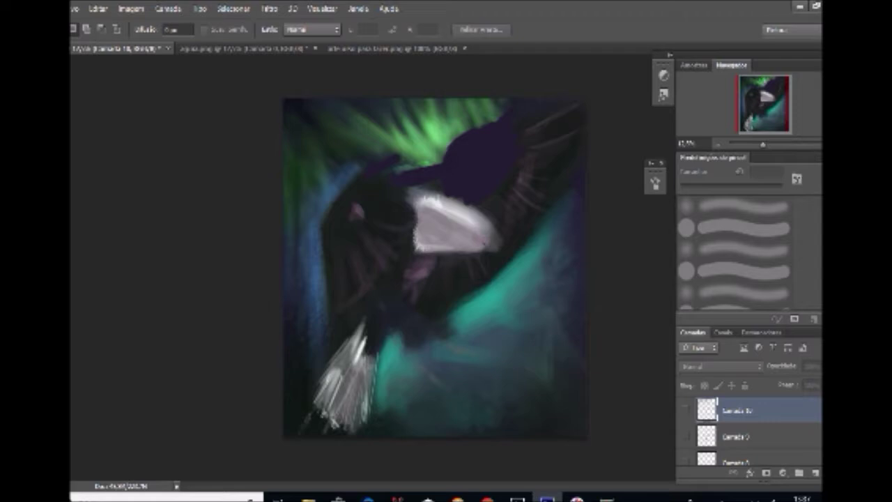
- Activate the Brush tool, check Camada 2 by toggling its visibility, and make it the active layer
key("b")
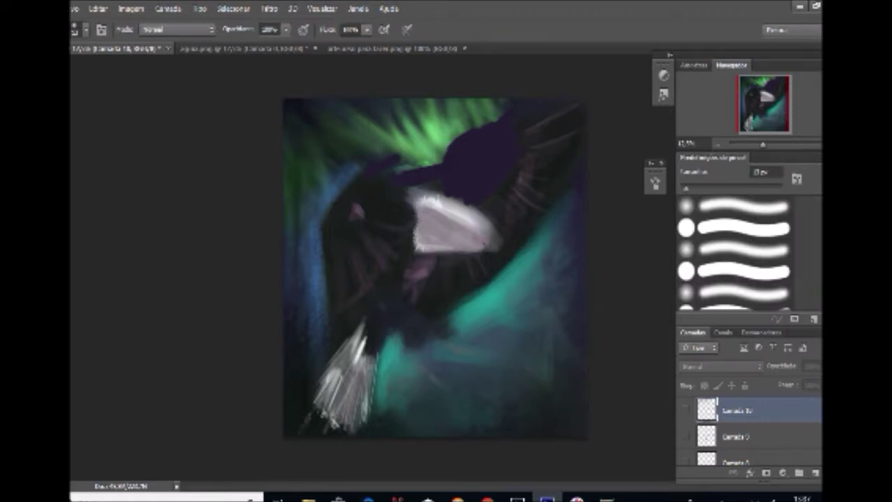
scroll(735, 254, "down", 5)
scroll(735, 253, "up", 5)
scroll(749, 429, "down", 5)
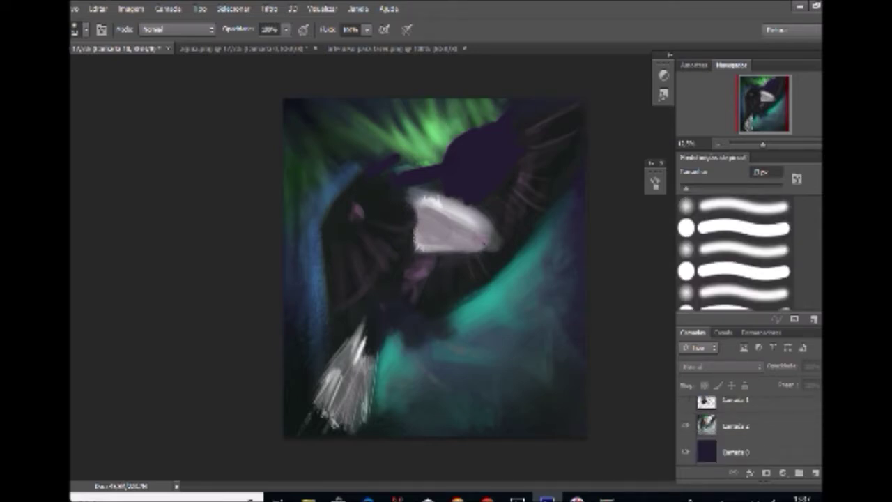
left_click(686, 426)
left_click(686, 425)
left_click(749, 426)
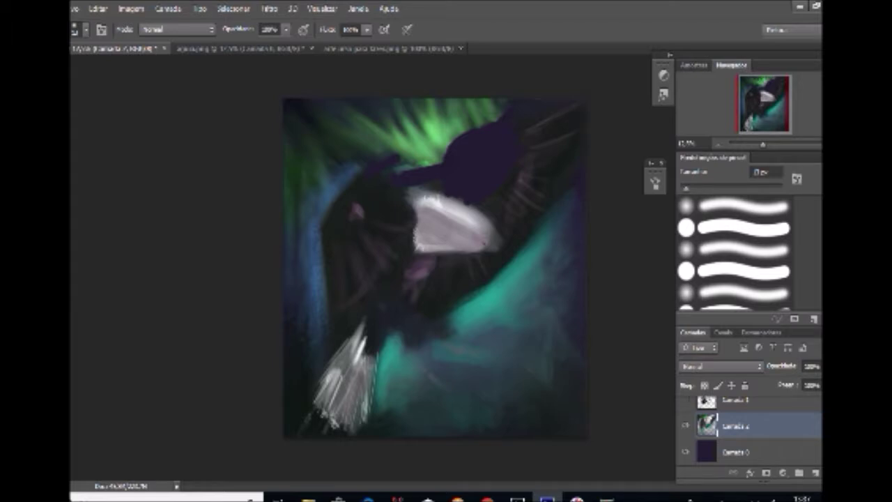
- Browse the brush presets down to the textured brushes and inspect the colour blocking around the eagle's head up close
scroll(745, 252, "down", 5)
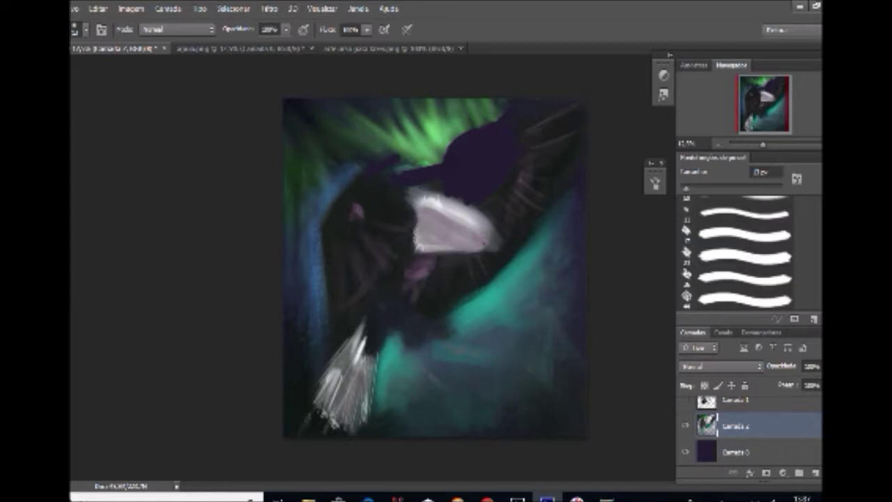
scroll(738, 254, "down", 3)
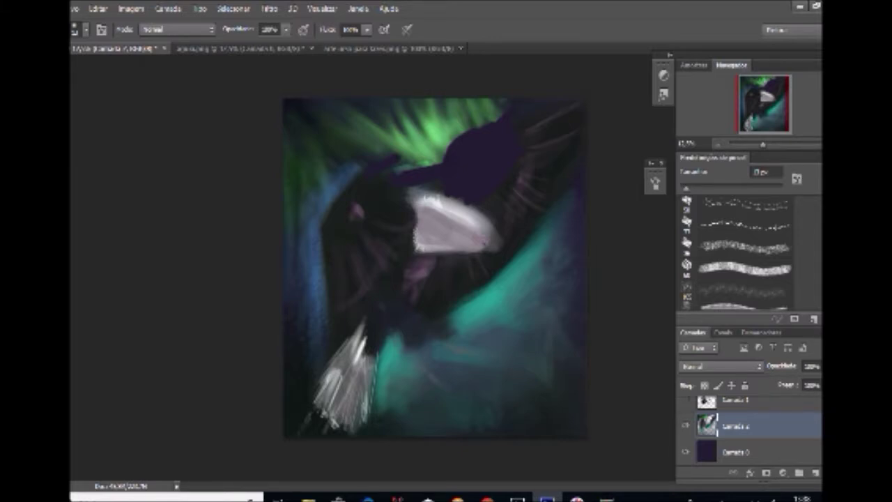
key("ctrl+plus")
key("ctrl+plus")
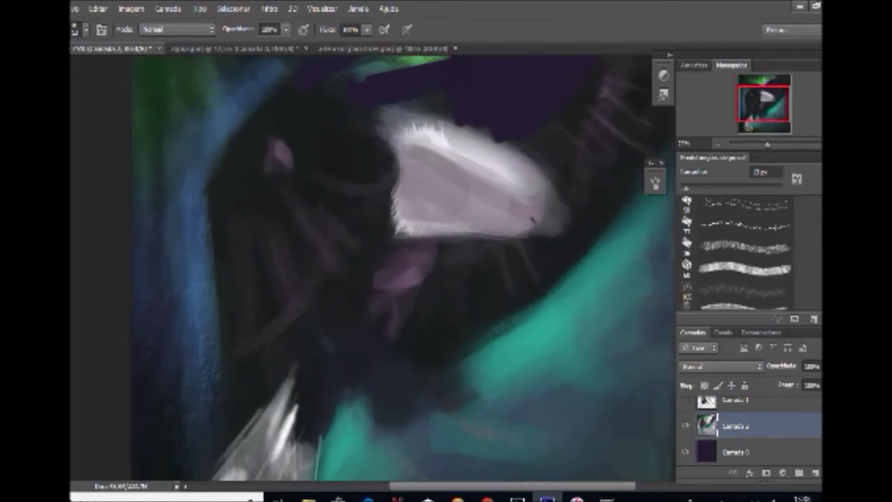
- Show the Camada 1 eagle detail layer over the Camada 2 colours and make it the active layer
key("ctrl+minus")
key("ctrl+minus")
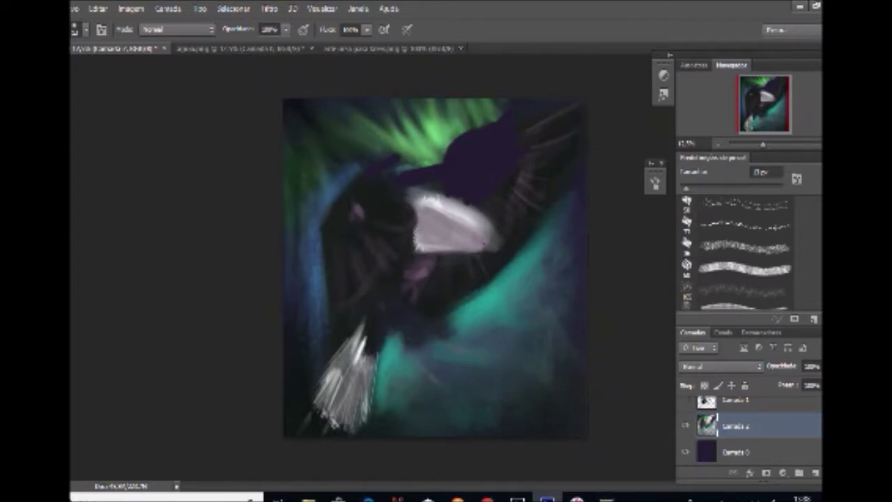
key("ctrl+e")
left_click(686, 424)
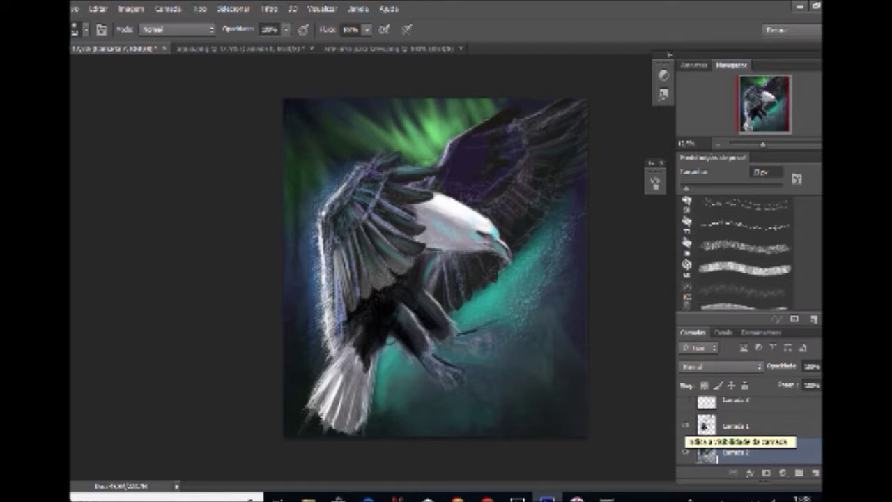
left_click(737, 426)
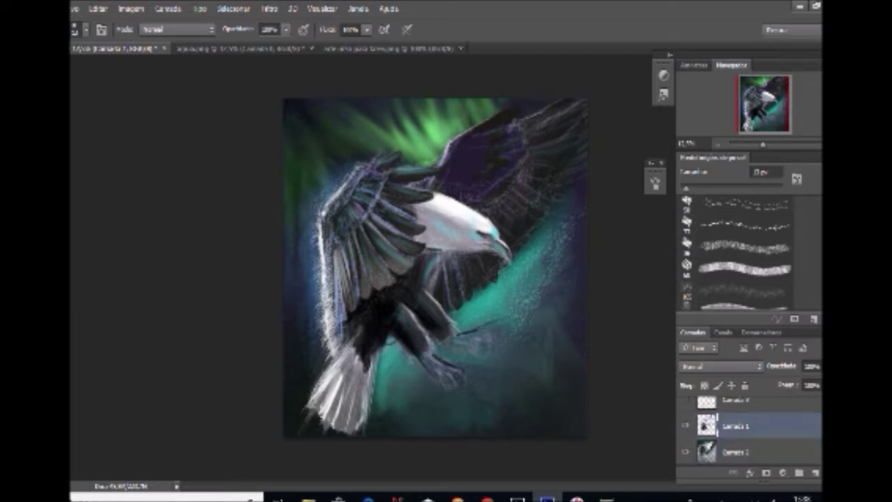
- Check Camada 1 by toggling its visibility, and hide Camada 2 to view the eagle details alone on the purple base
left_click(686, 424)
left_click(686, 425)
left_click(686, 425)
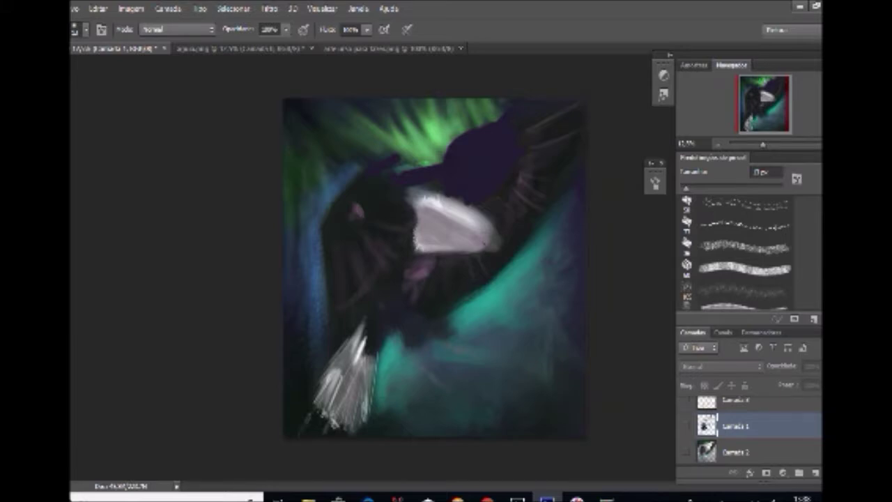
left_click(686, 452)
left_click(686, 424)
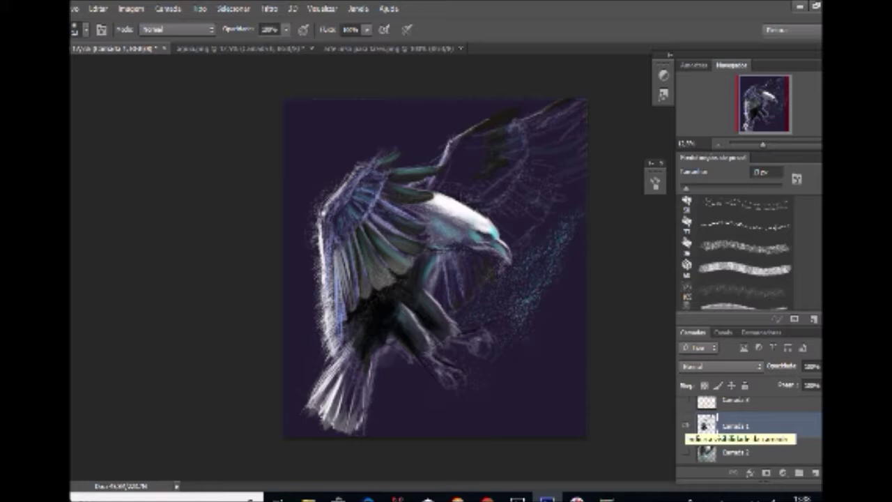
- Toggle Camada 2 on and off beneath the eagle details to compare the painting with and without its colour blocking
left_click(686, 452)
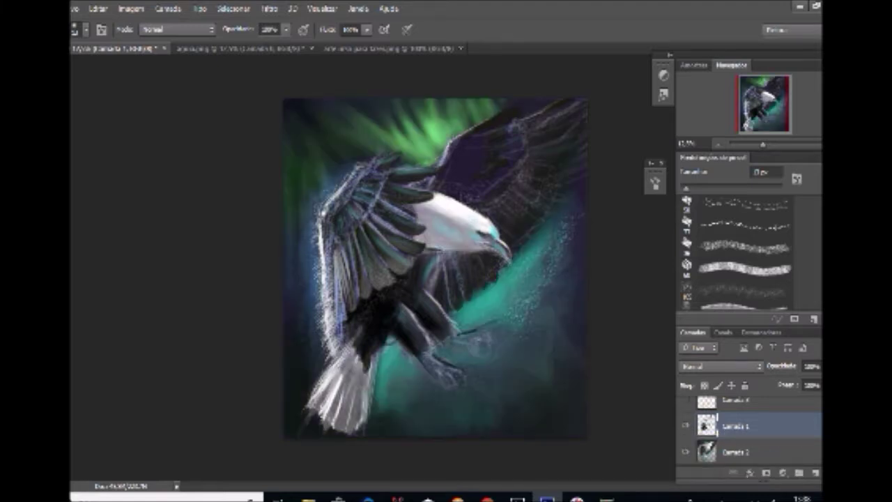
left_click(686, 452)
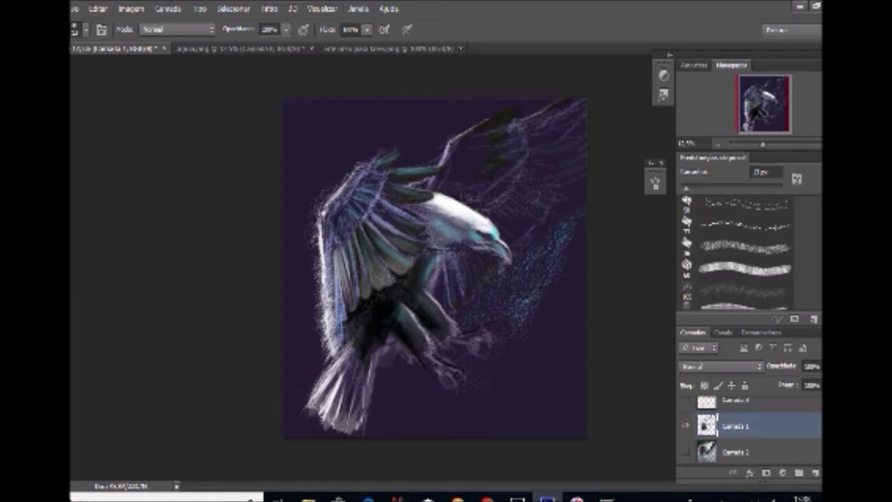
left_click(686, 451)
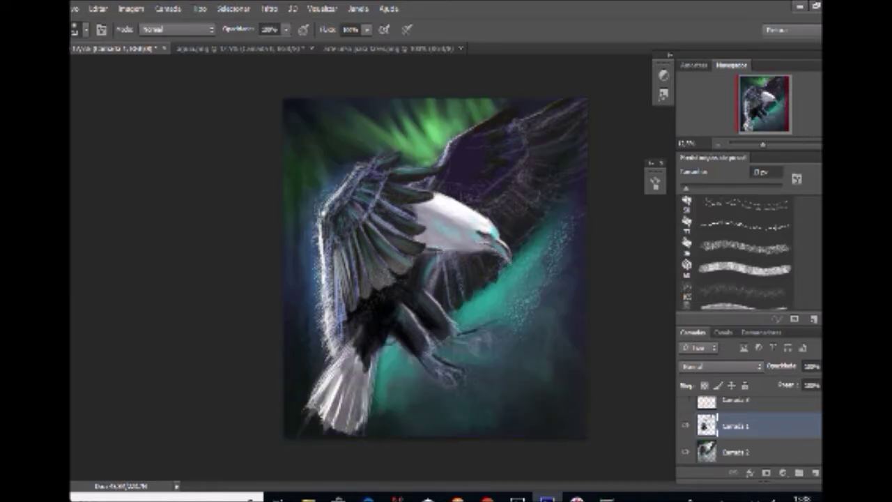
left_click(687, 452)
left_click(686, 452)
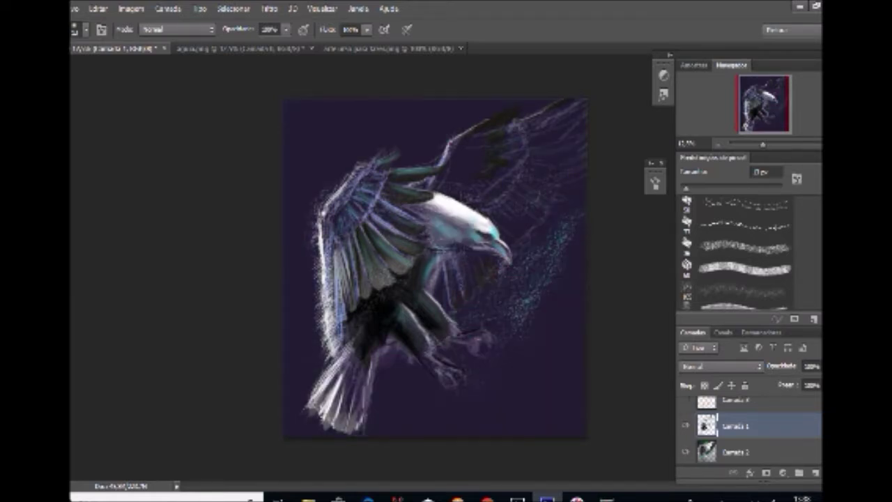
left_click(686, 452)
- Compare the polar bear reference with the finished eagle, and return to the layered eagle document
left_click(388, 48)
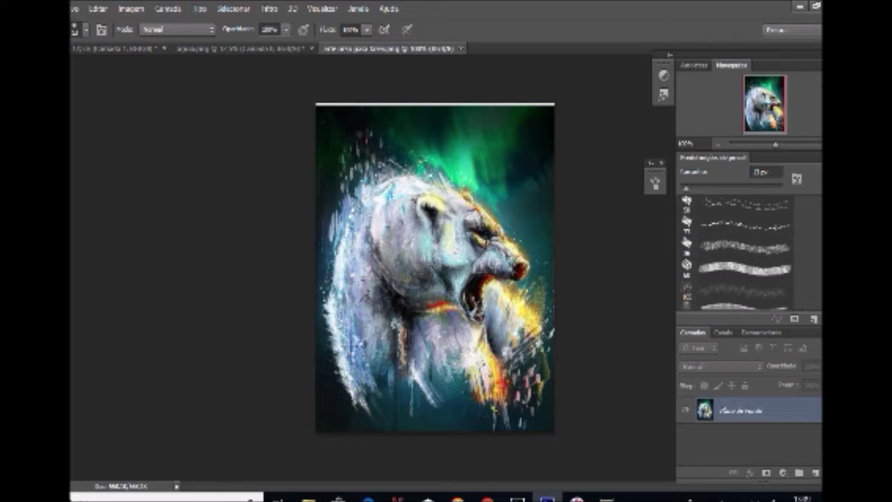
key("ctrl+shift+Tab")
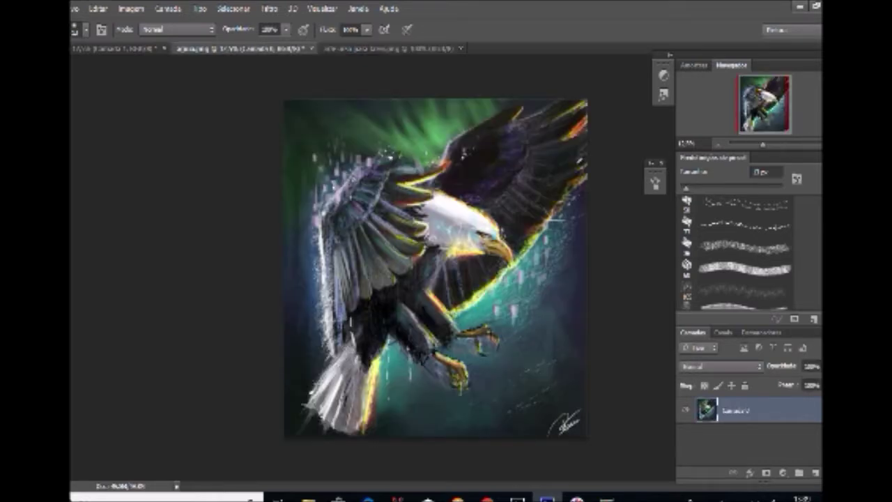
key("ctrl+shift+Tab")
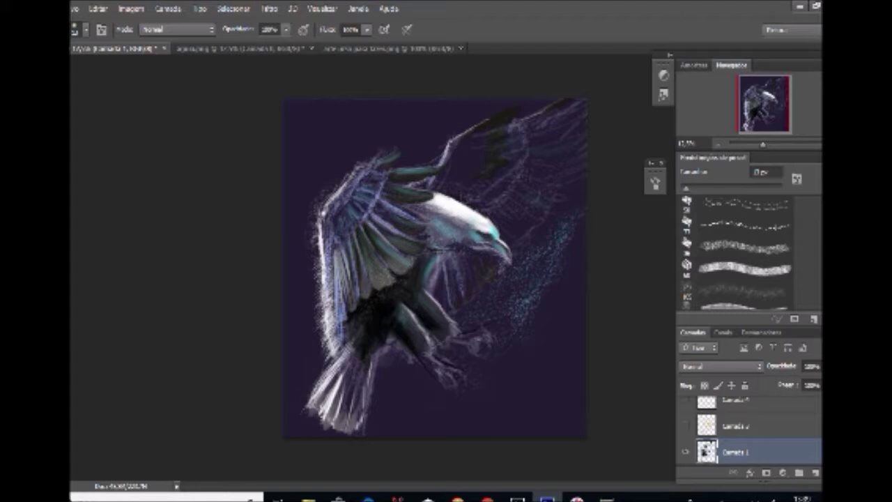
- Show the red and yellow rim light on Camada 3 and turn the Camada 2 colour layer back on
left_click(686, 425)
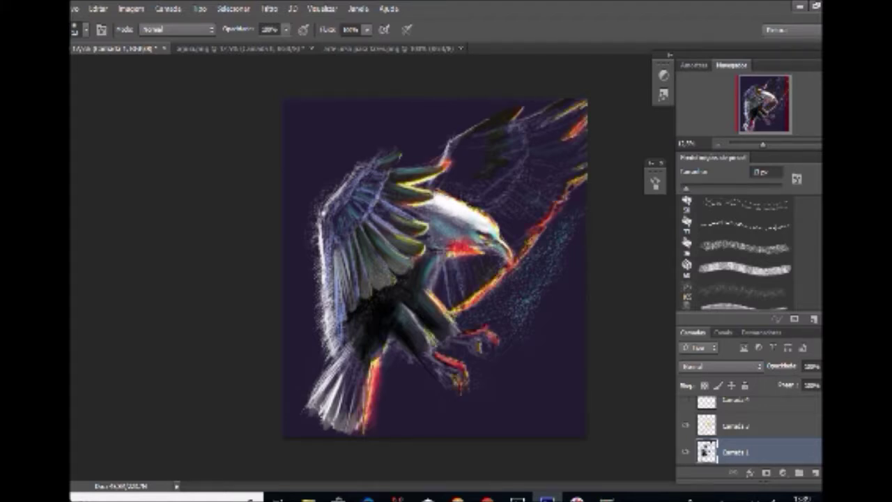
scroll(749, 429, "down", 1)
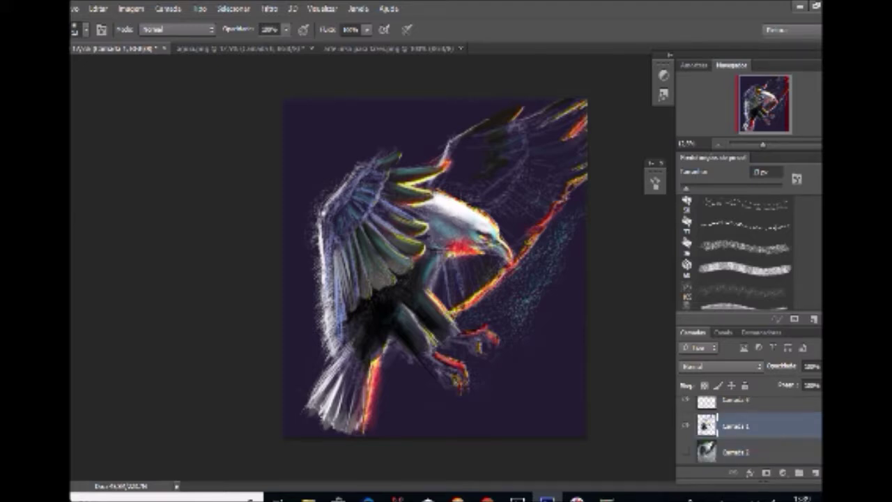
left_click(686, 452)
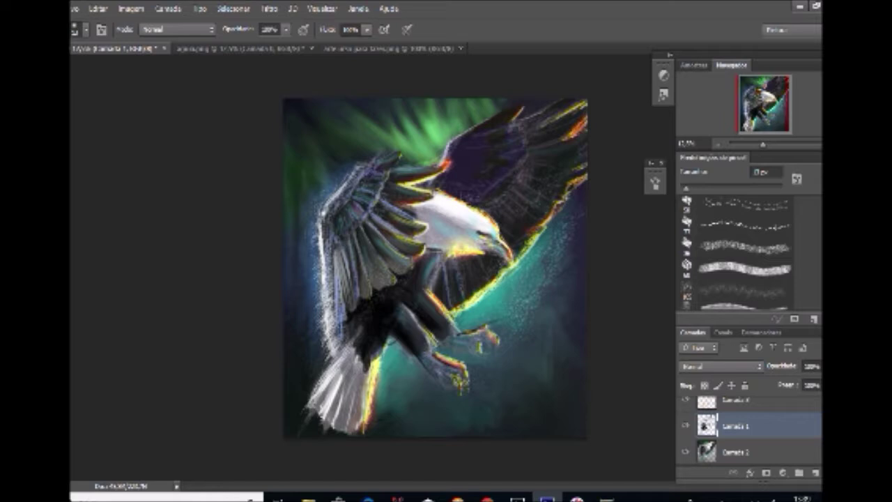
key("ctrl+bracketleft")
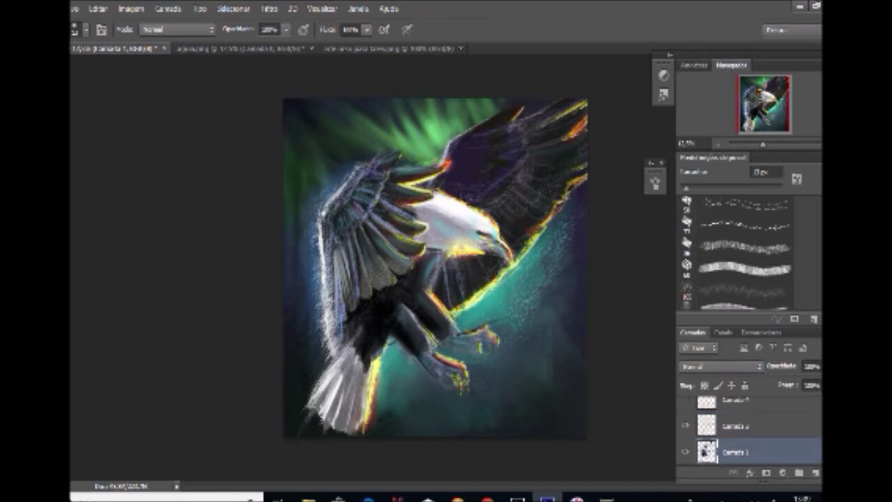
- Make Camada 4, with the light rectangular flecks around the wings, visible above the rim light
scroll(750, 429, "up", 1)
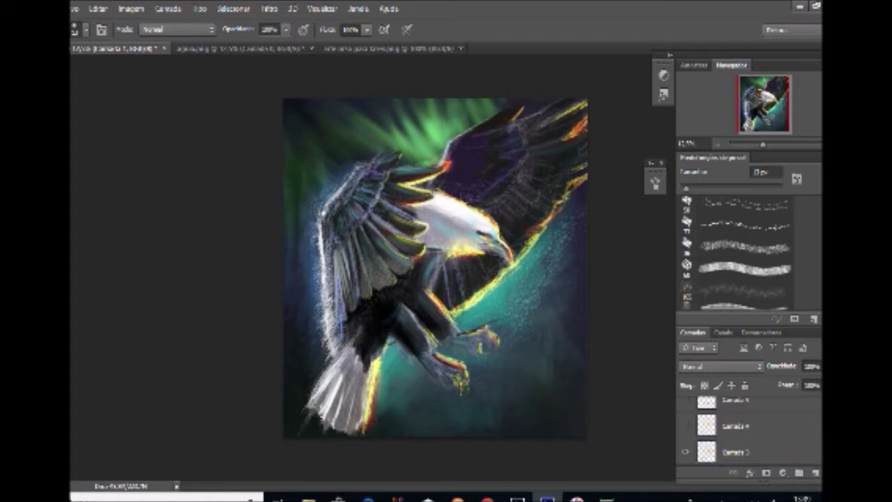
scroll(750, 425, "down", 1)
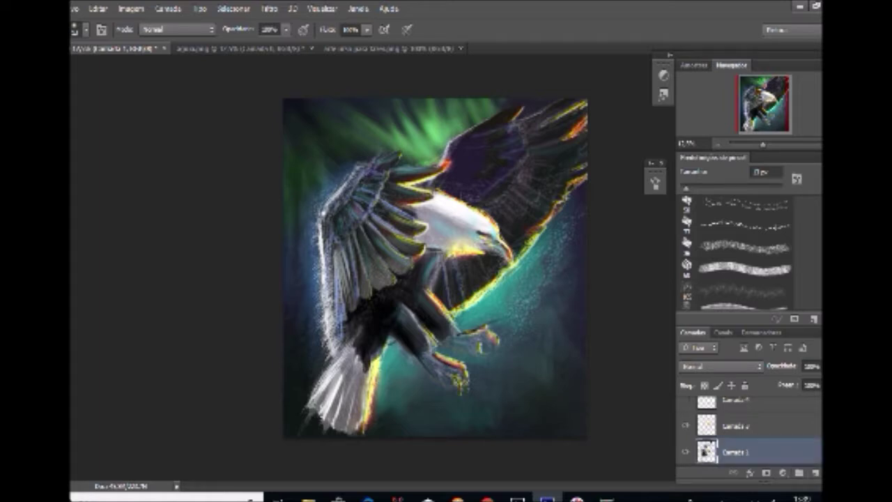
scroll(749, 426, "up", 1)
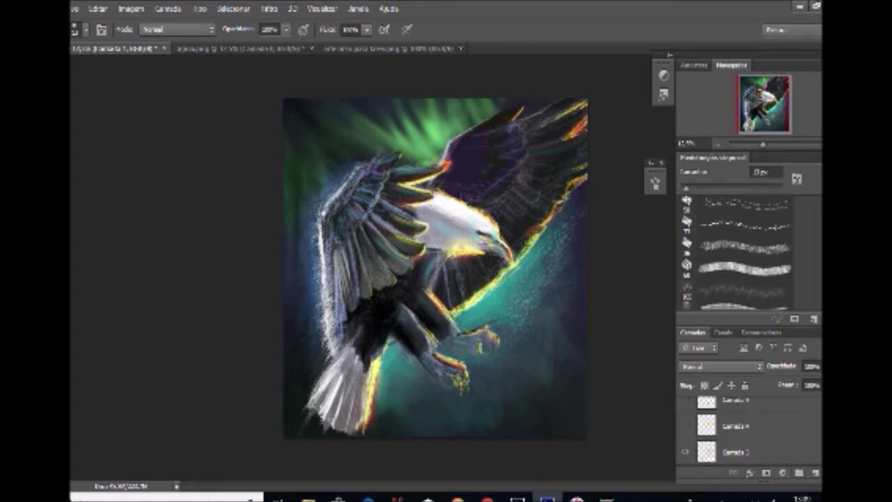
left_click(686, 426)
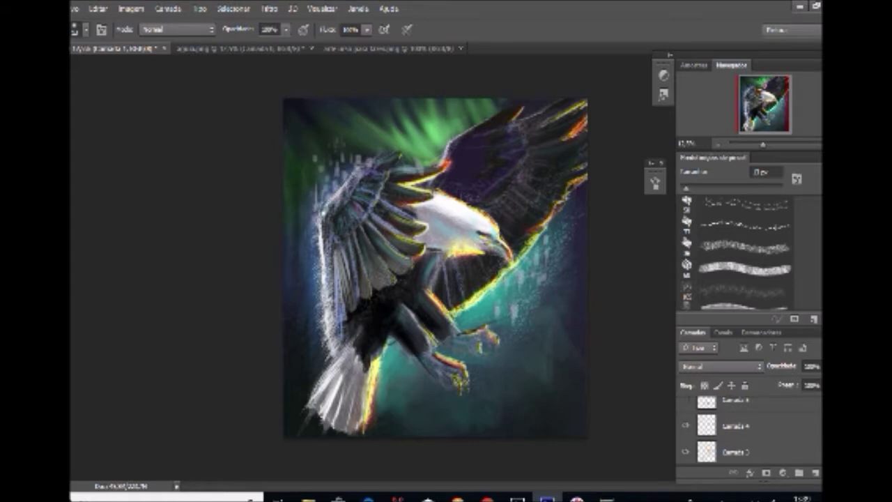
- Choose the broad, rough-edged rectangular brush below the striped bristle brushes in the presets
scroll(745, 255, "down", 3)
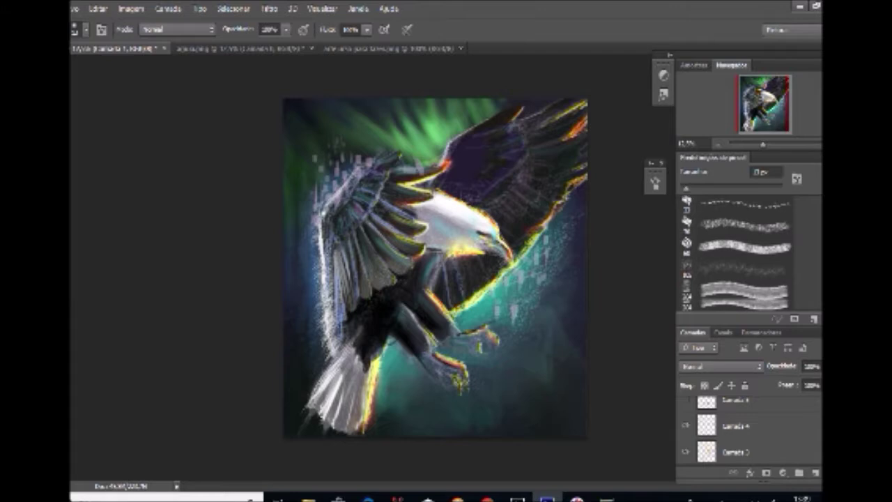
scroll(745, 255, "down", 1)
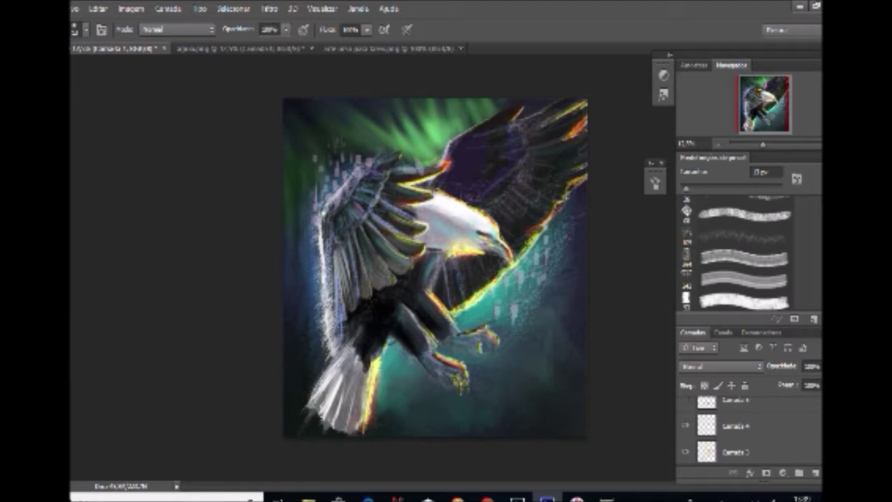
left_click(743, 301)
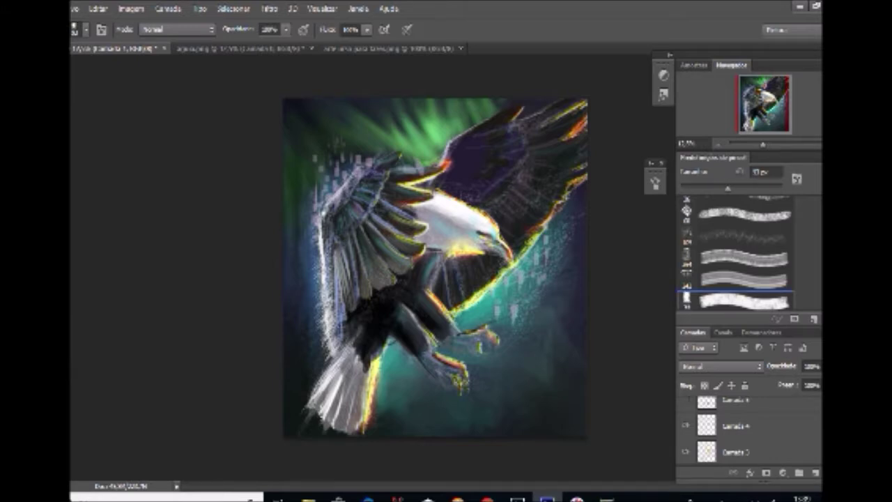
- Try the Textura option in the chosen brush's settings, switch it back off and close the settings
left_click(101, 29)
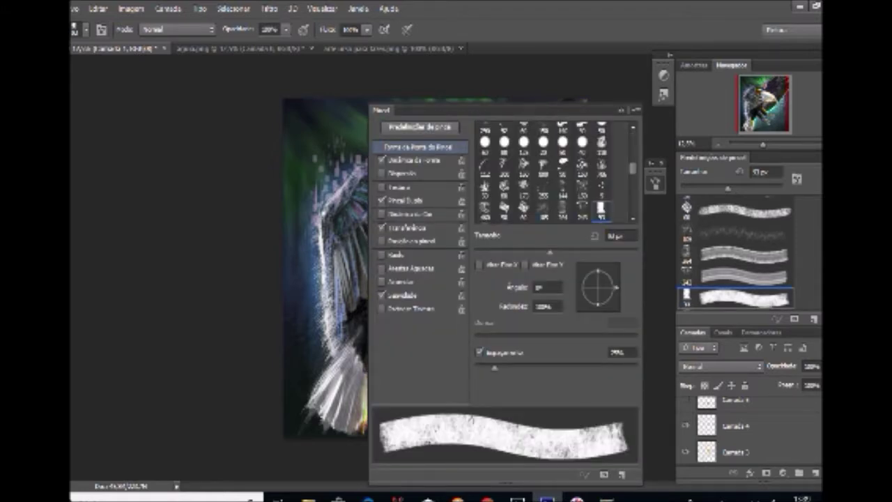
left_click(382, 187)
left_click(383, 187)
left_click(382, 187)
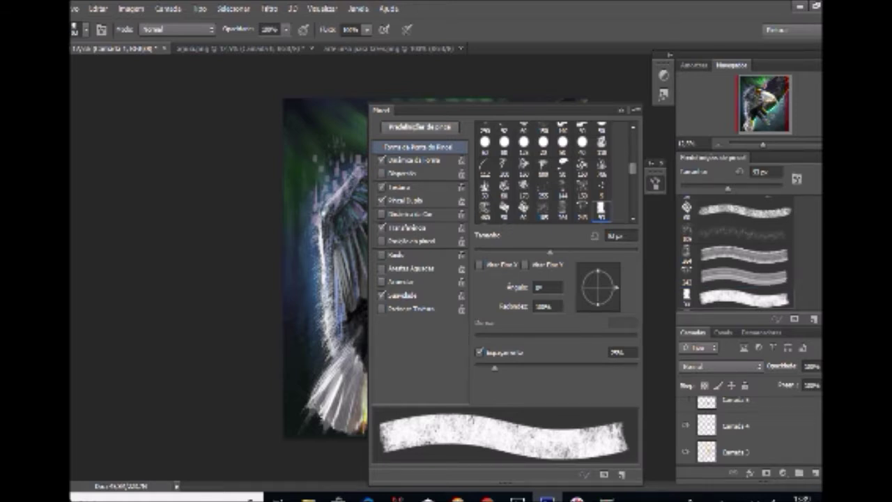
key("ctrl+z")
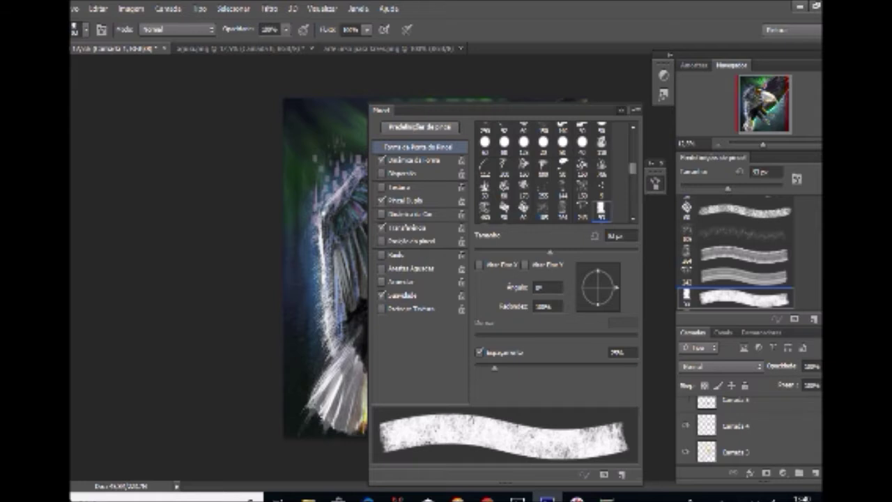
left_click(621, 110)
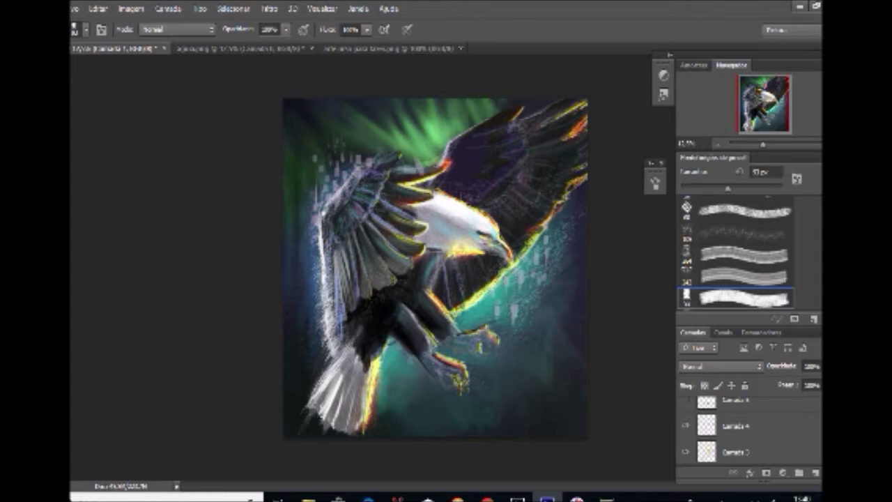
- Toggle Camada 5 to compare the beak and talon details, and make both Camada 5 and Camada 6 visible
scroll(750, 426, "up", 1)
left_click(686, 425)
left_click(686, 425)
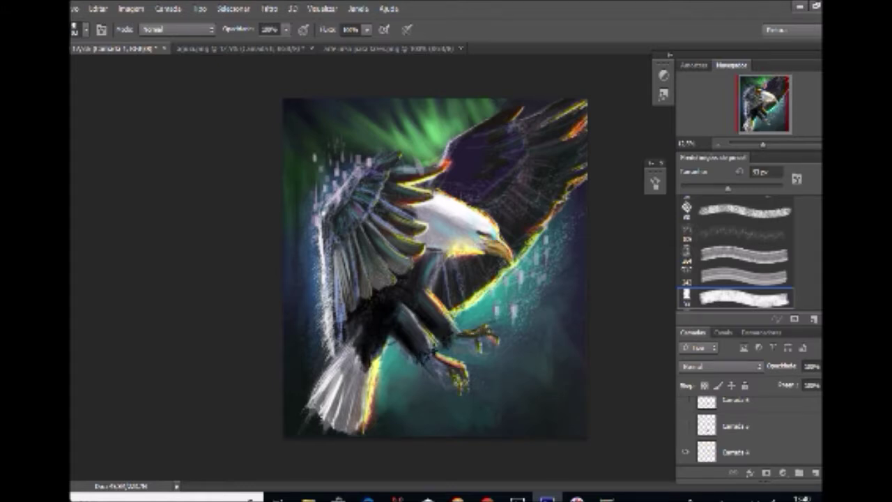
left_click(686, 425)
left_click(686, 425)
left_click(686, 425)
left_click(686, 425)
left_click(686, 425)
left_click(686, 426)
left_click(686, 426)
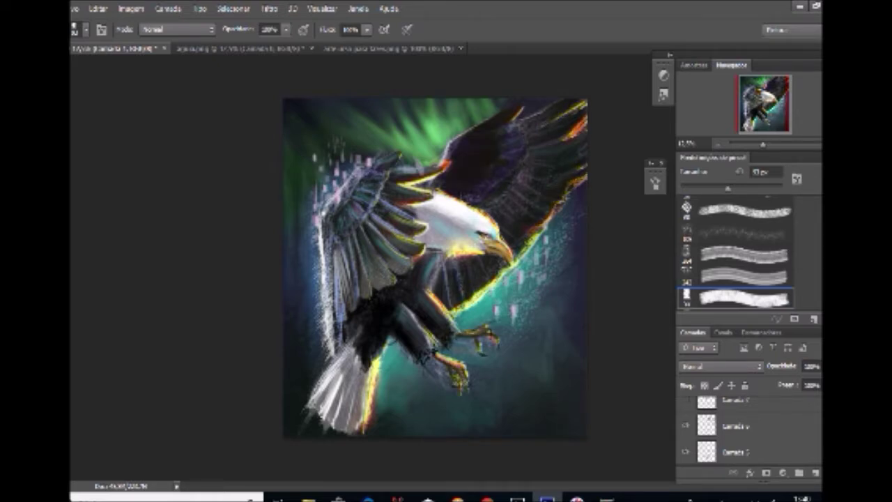
- Toggle Camada 6 repeatedly to examine the dark shading it adds to the eagle's far wing
left_click(686, 425)
left_click(686, 425)
left_click(686, 426)
left_click(686, 425)
left_click(686, 426)
left_click(686, 425)
left_click(686, 425)
left_click(686, 425)
left_click(686, 425)
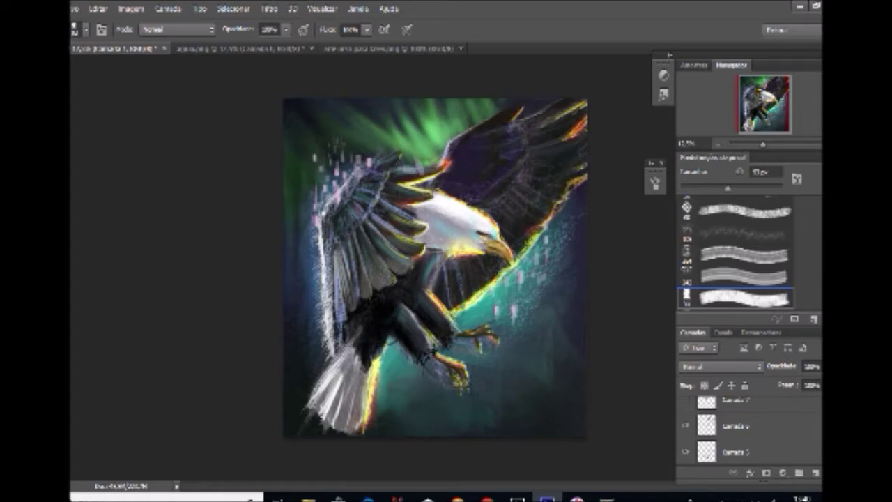
left_click(686, 425)
left_click(686, 425)
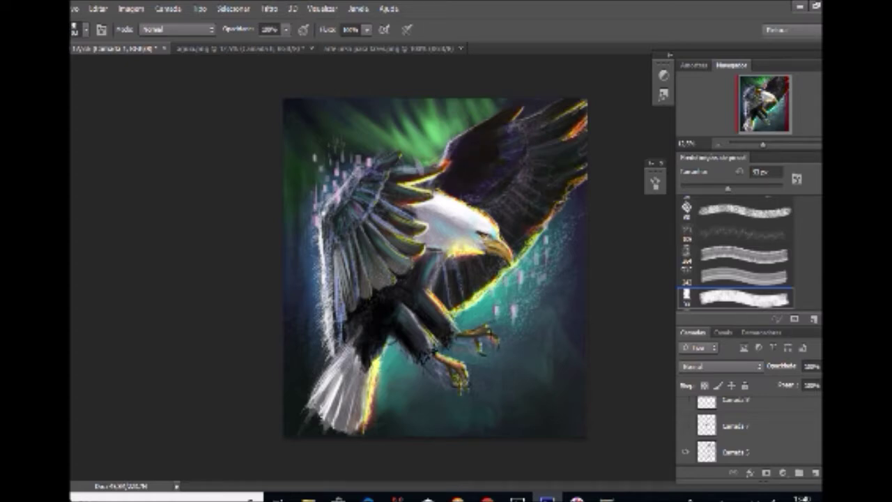
- Make Camada 7 visible, toggling it to compare the refined neck and chest of the eagle
left_click(686, 425)
left_click(687, 426)
left_click(686, 425)
left_click(686, 426)
left_click(686, 425)
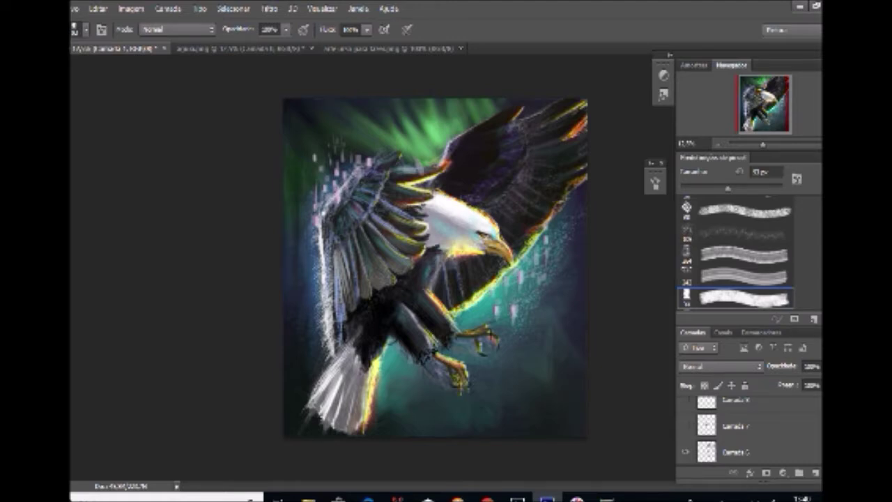
left_click(686, 425)
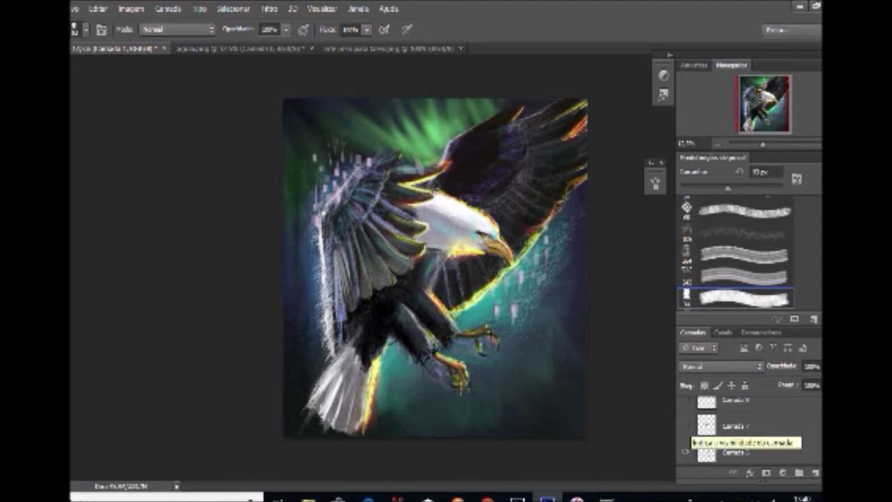
left_click(686, 426)
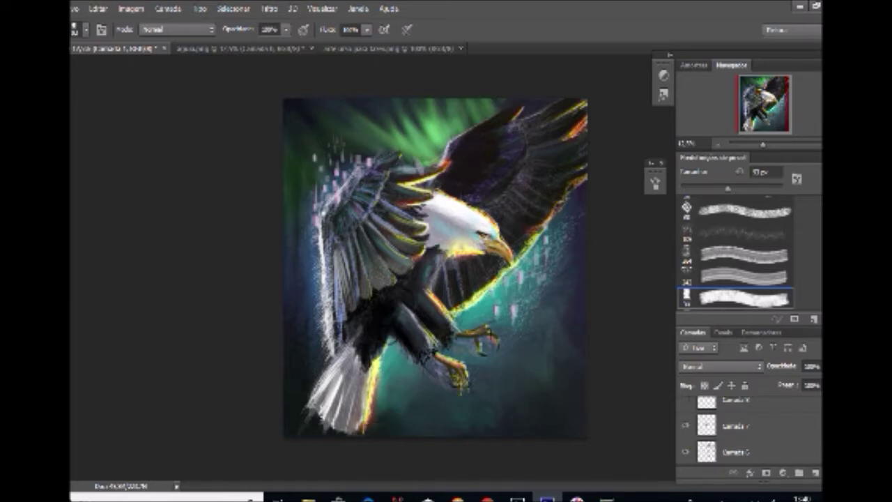
- Check Camada 7 against the layers below once more by toggling its visibility, leaving it shown
left_click(686, 425)
left_click(686, 426)
left_click(686, 425)
left_click(686, 425)
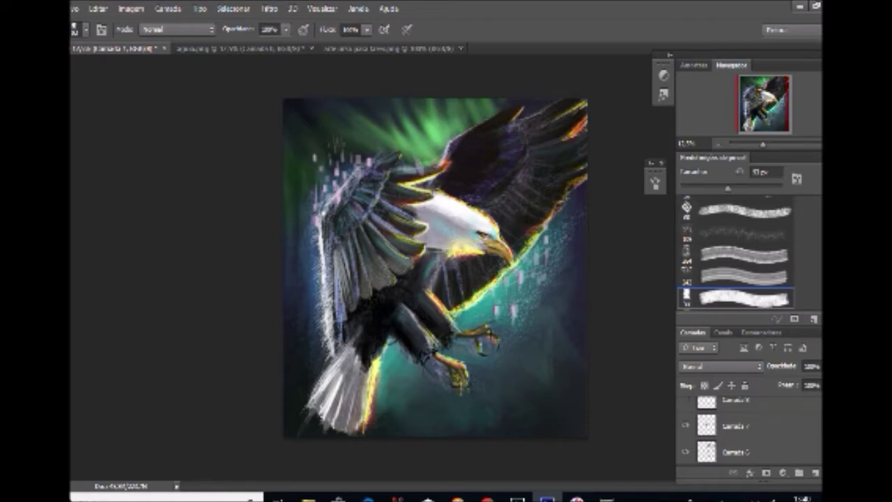
- Make Camada 8 visible, toggling it repeatedly to compare the light specks and streaks it adds around the eagle
left_click(686, 425)
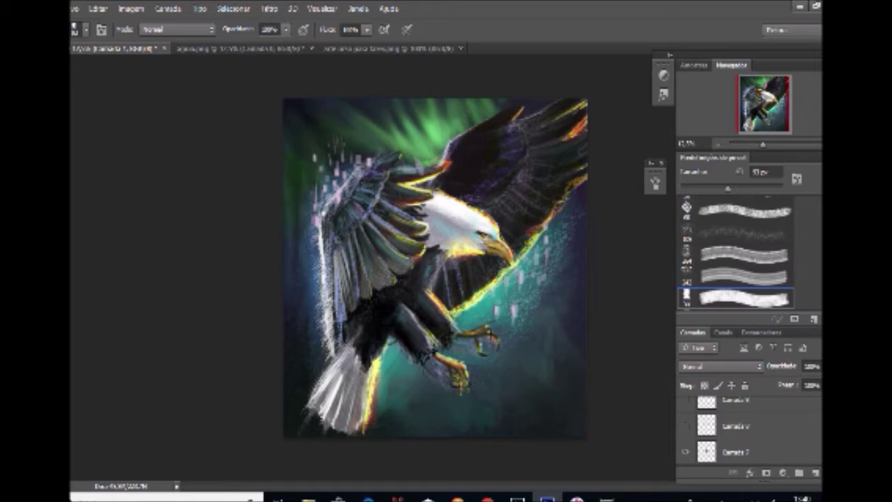
left_click(686, 426)
left_click(686, 425)
left_click(686, 425)
left_click(686, 425)
left_click(686, 425)
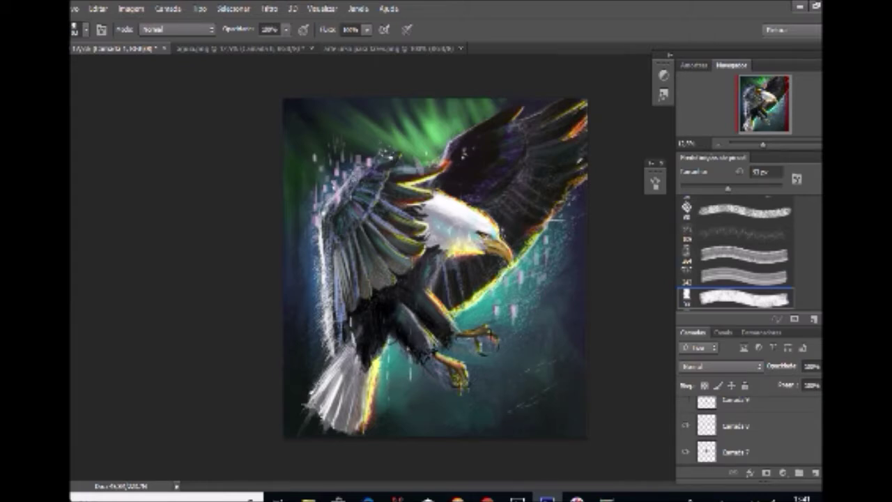
left_click(686, 425)
left_click(687, 425)
left_click(686, 425)
left_click(686, 425)
- Make Camada 9 visible, toggling it repeatedly to compare the fine finishing details it adds to the painting
scroll(750, 429, "up", 1)
left_click(686, 426)
left_click(686, 426)
left_click(686, 425)
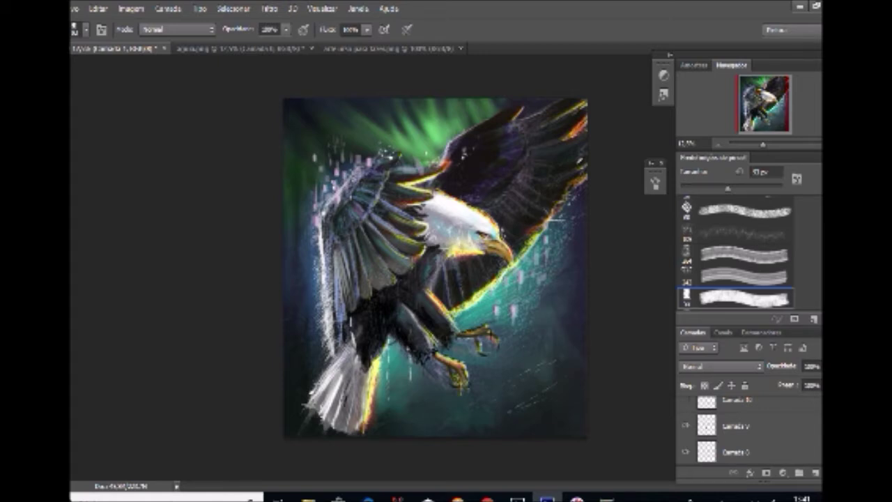
left_click(686, 425)
left_click(686, 425)
left_click(686, 425)
left_click(687, 425)
left_click(686, 425)
left_click(687, 425)
- Make Camada 10 visible, toggling it to show the signature in the artwork's lower corner
scroll(749, 431, "up", 1)
left_click(687, 410)
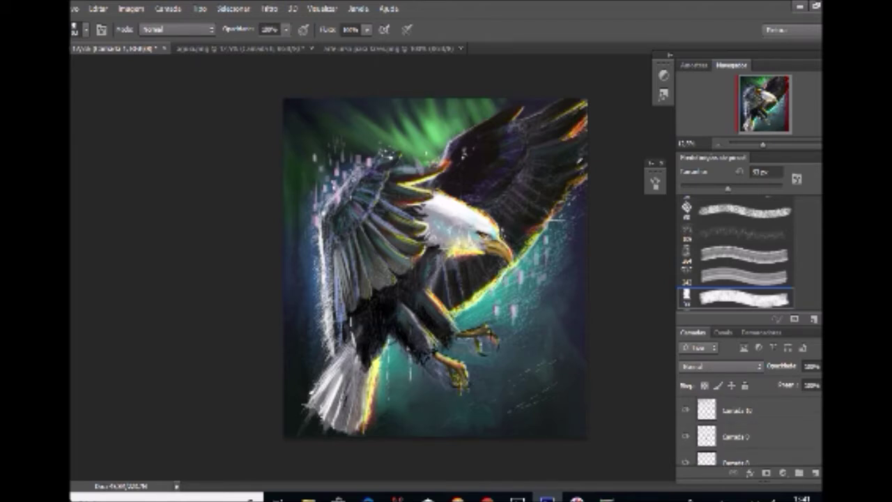
left_click(686, 410)
left_click(686, 410)
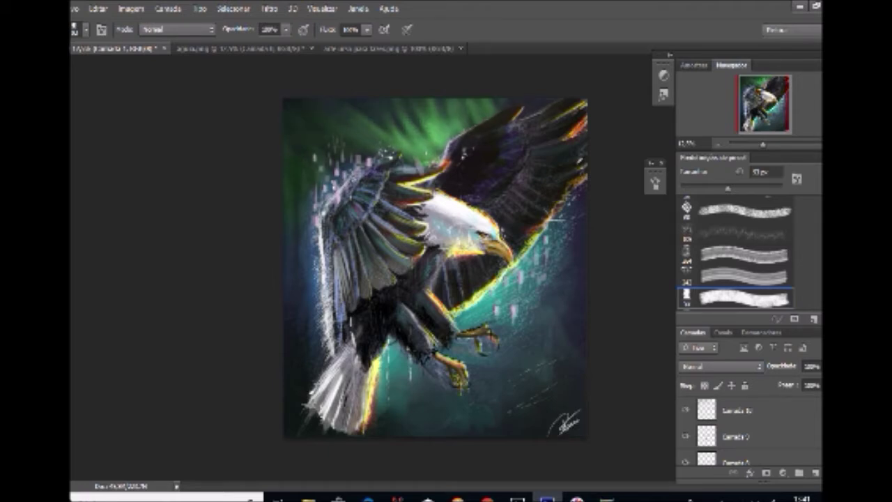
left_click(686, 410)
- Examine the finished eagle painting up close around the head, feathers and talons, and as a whole
key("ctrl+plus")
key("ctrl+plus")
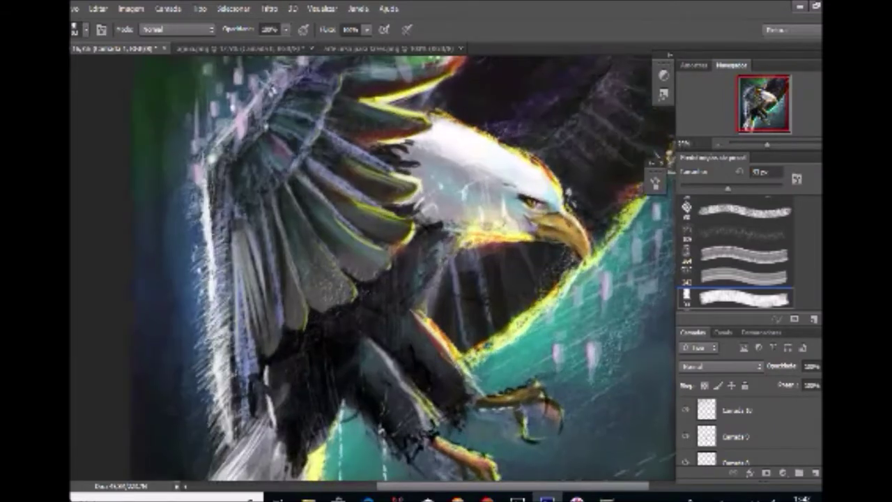
key("ctrl+plus")
key("ctrl+0")
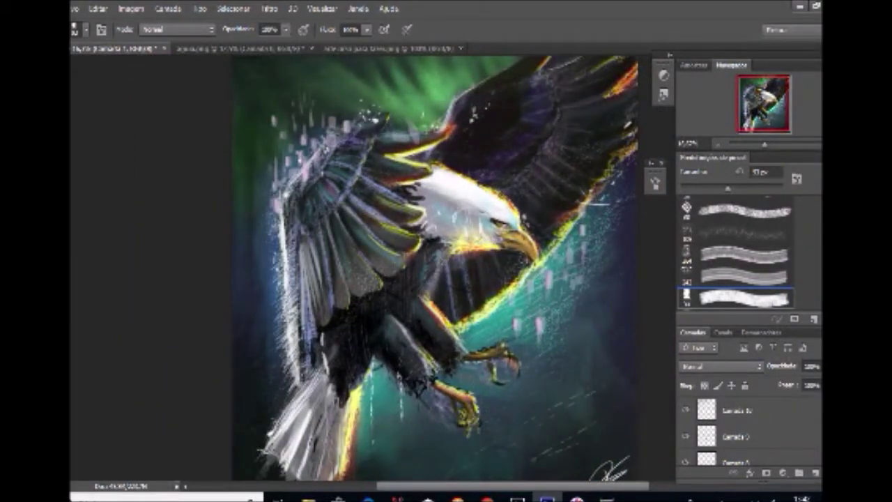
key("ctrl+minus")
key("ctrl+minus")
key("ctrl+plus")
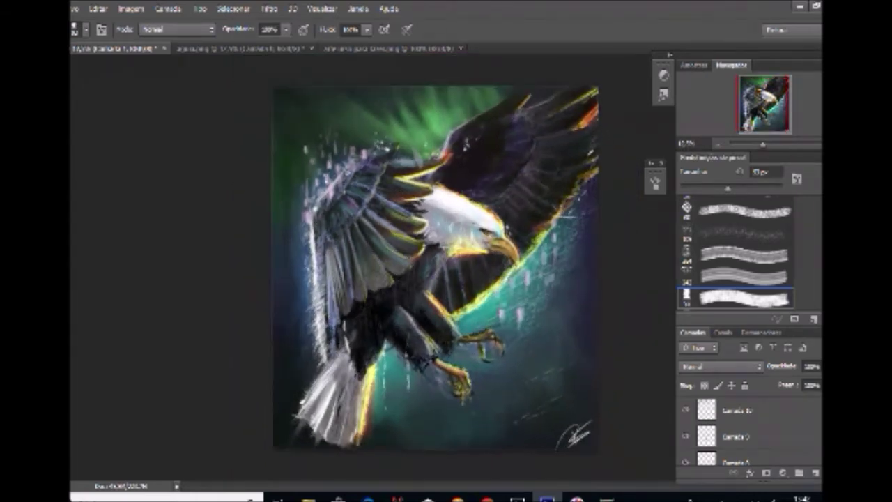
key("ctrl+0")
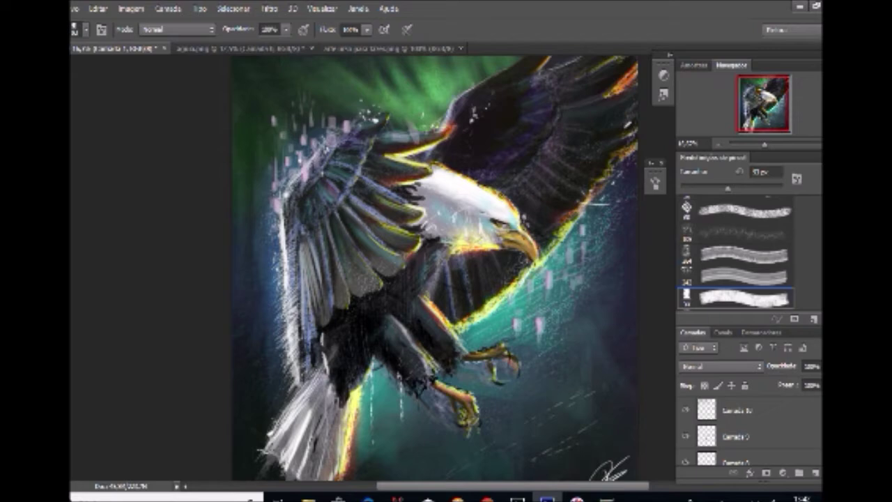
key("ctrl+minus")
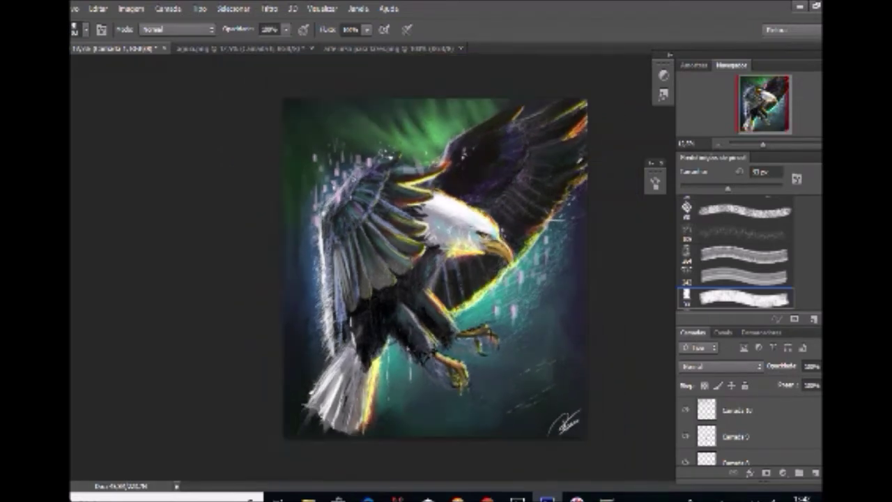
- Compare the polar bear reference with the flattened aguia.png and the layered aguia.psd, ending on the layered document
left_click(388, 48)
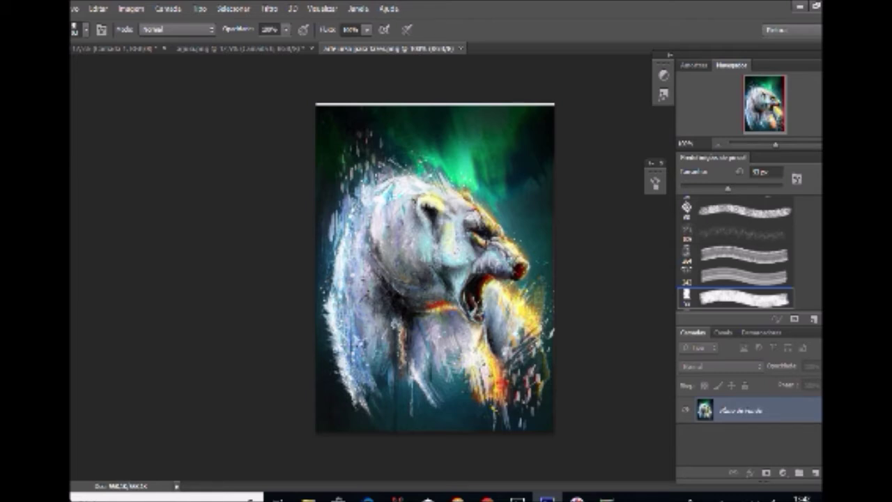
key("ctrl+shift+Tab")
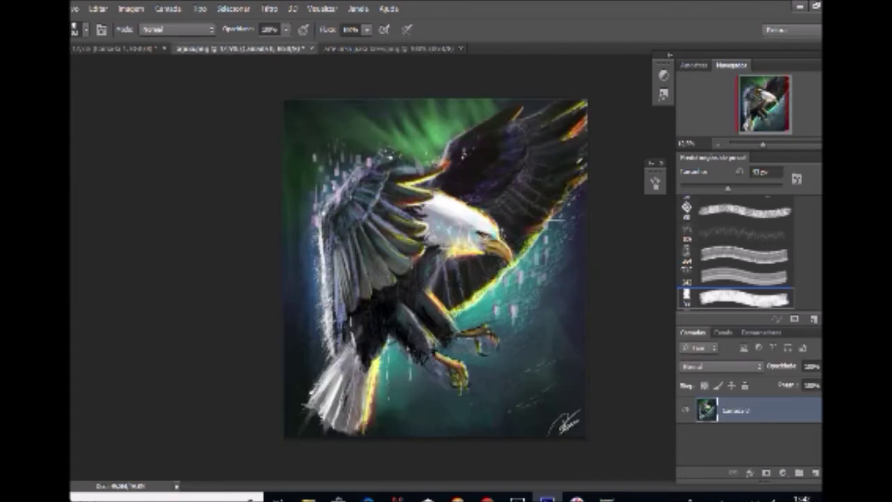
key("ctrl+shift+Tab")
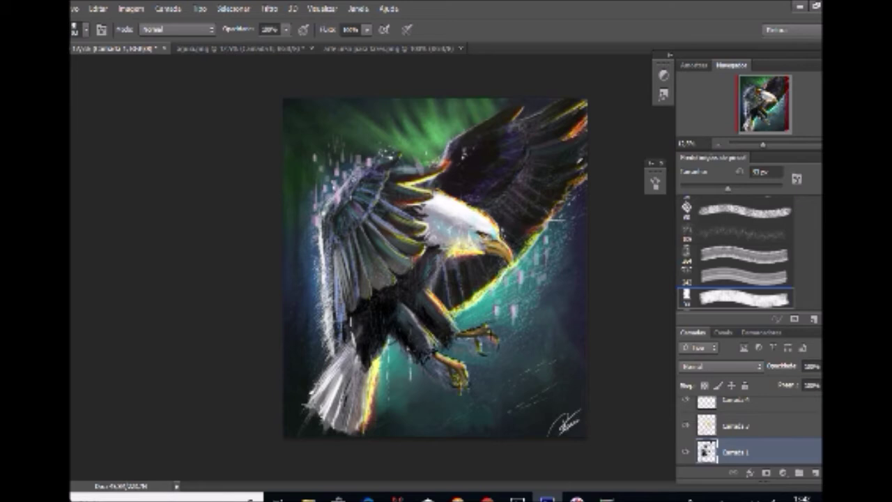
left_click(230, 48)
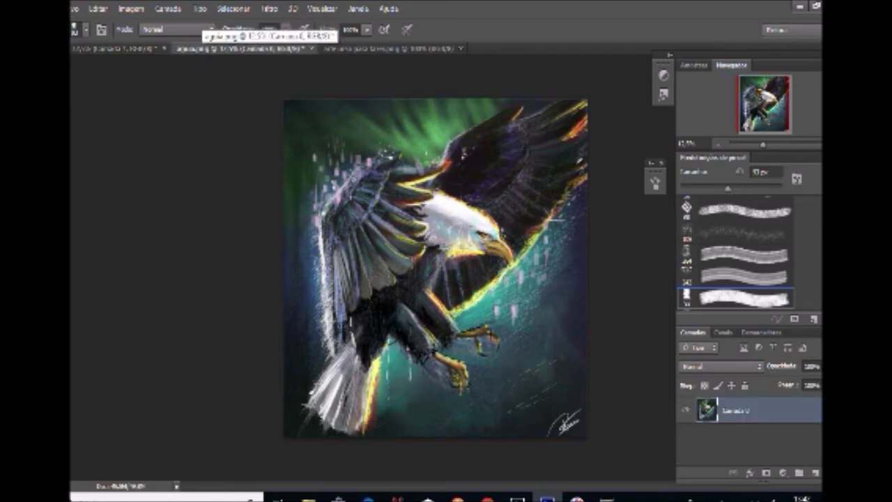
key("ctrl+shift+Tab")
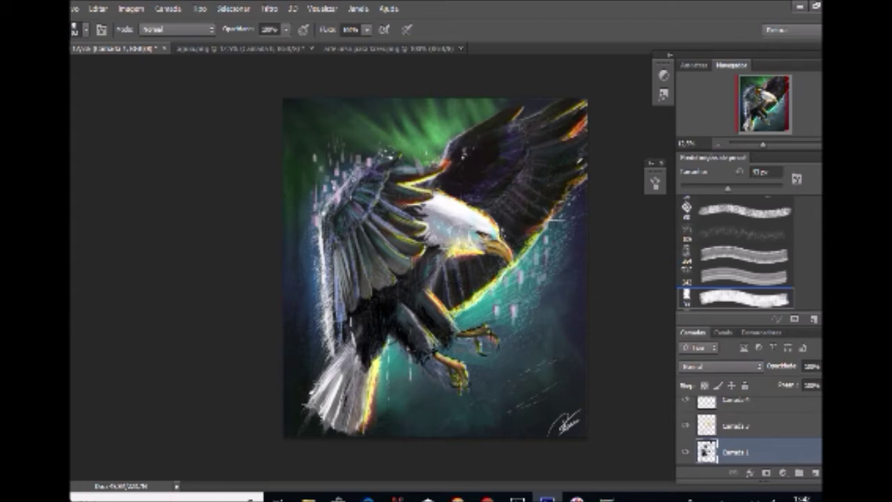
- Inspect the eagle's head and wing details at closer range, and compare the whole painting with the polar bear reference
key("ctrl+plus")
key("ctrl+plus")
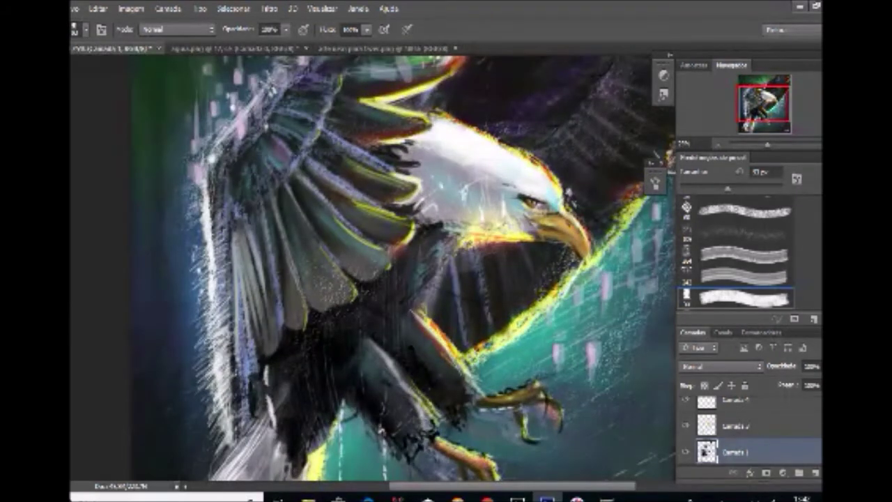
key("ctrl+minus")
key("ctrl+minus")
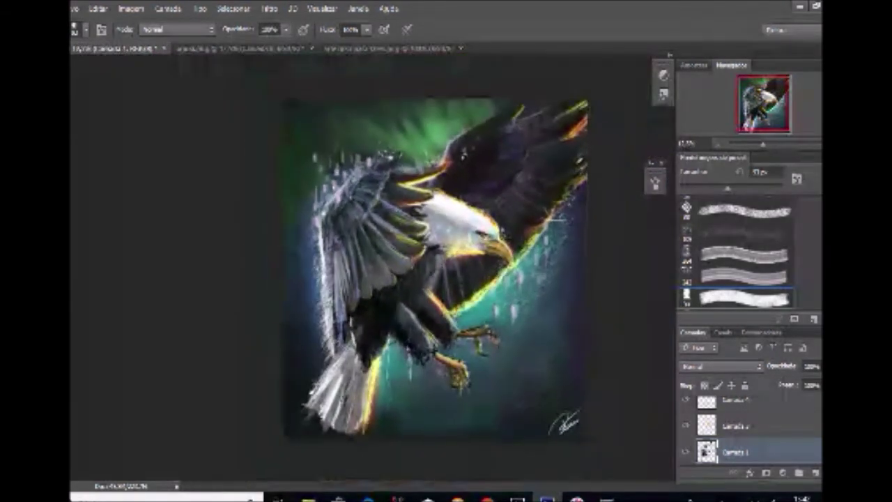
key("ctrl+plus")
key("ctrl+minus")
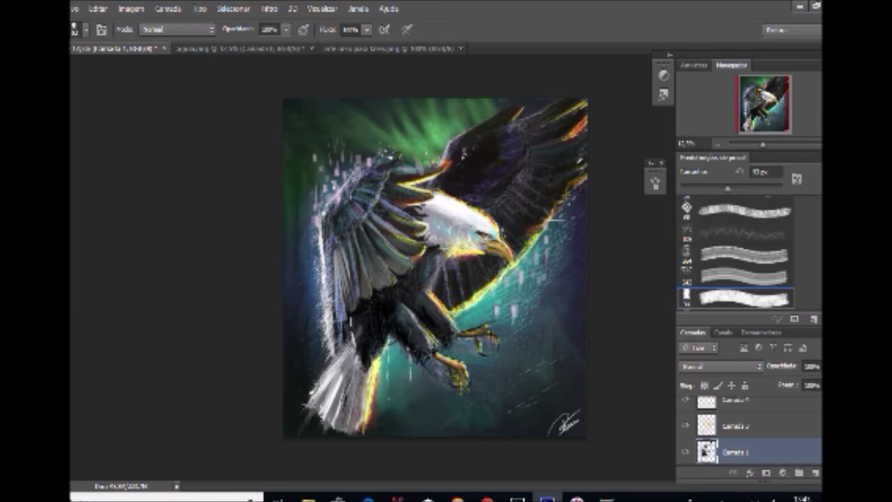
left_click(388, 48)
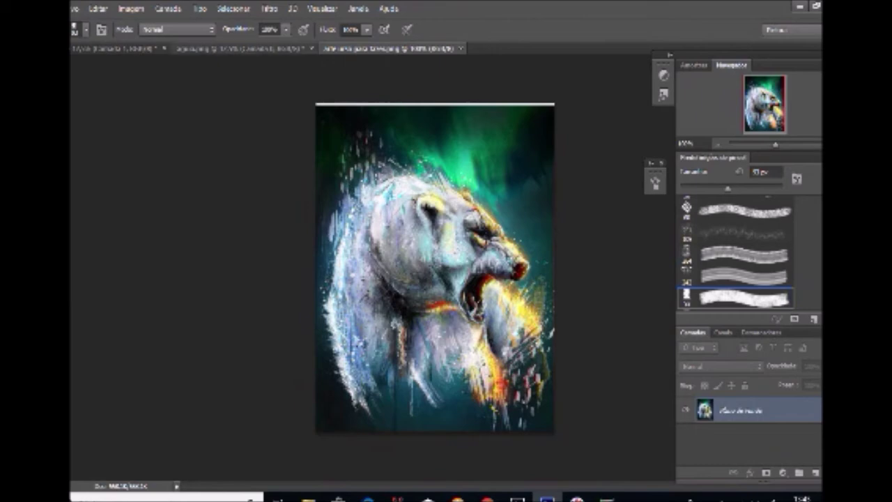
left_click(115, 48)
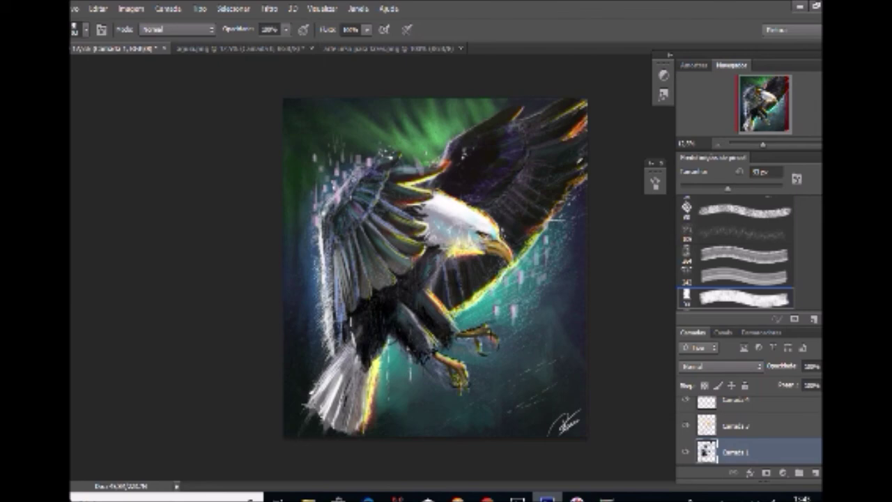
mouse_move(548, 500)
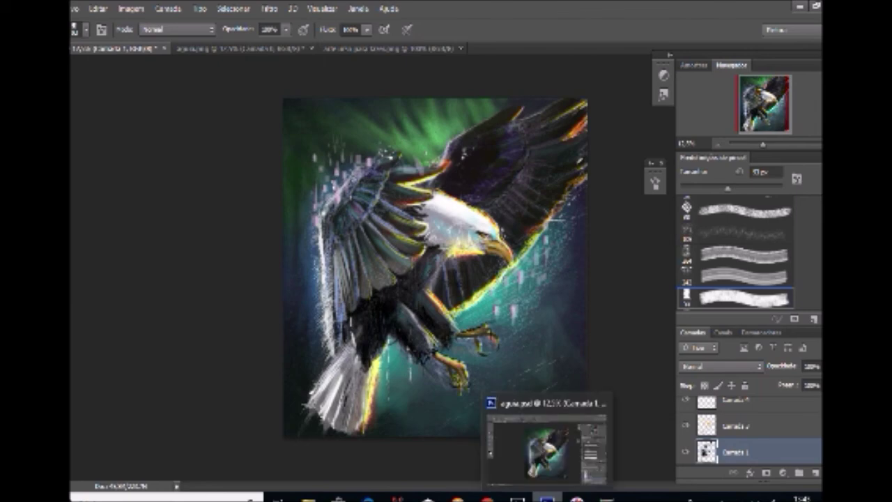